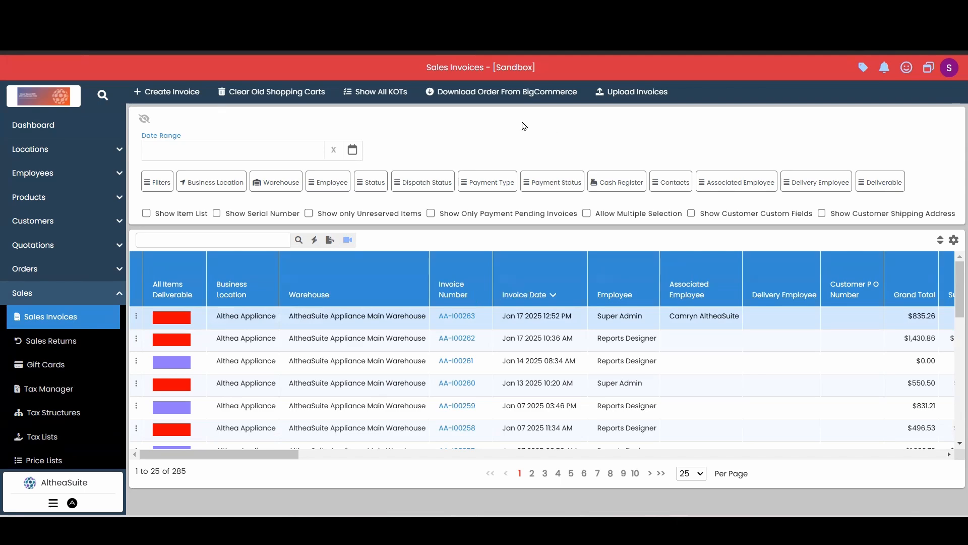
Step: Open the newest sales invoice in the list for modification
left_click(931, 69)
left_click_drag(252, 454, 222, 454)
left_click(137, 316)
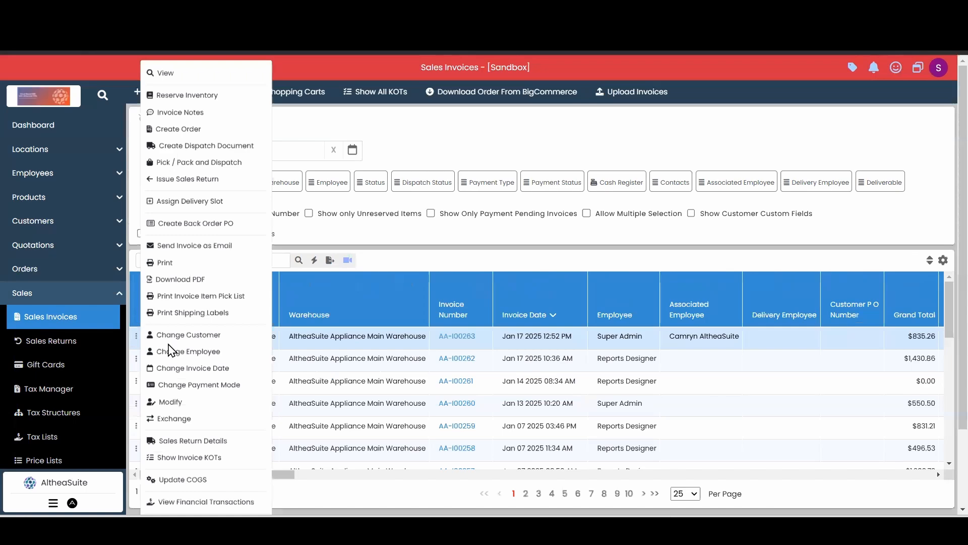
left_click(169, 403)
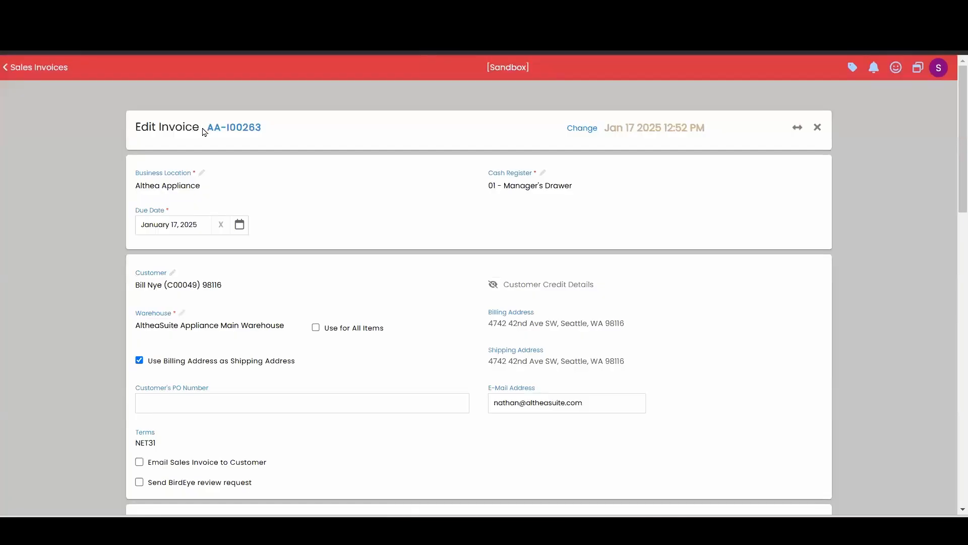
left_click_drag(204, 132, 133, 129)
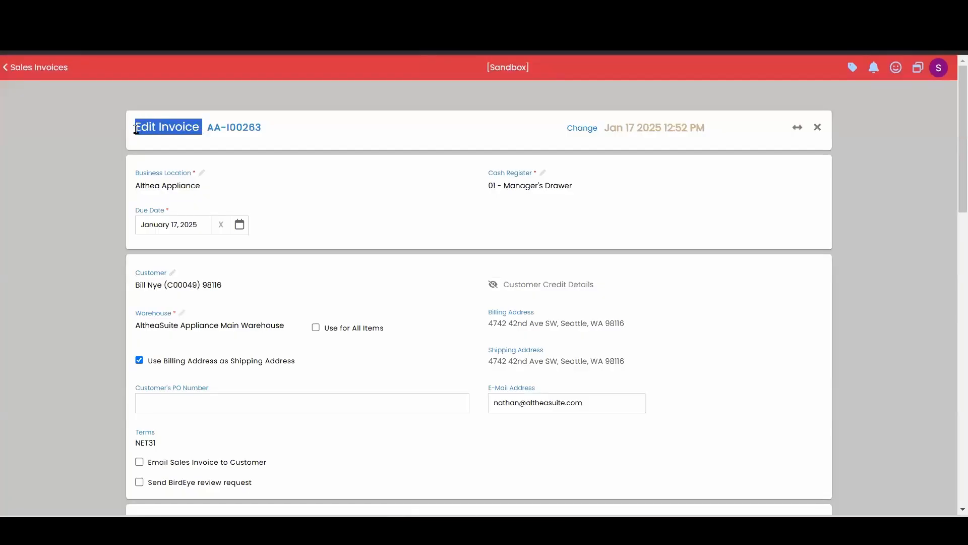
left_click(329, 140)
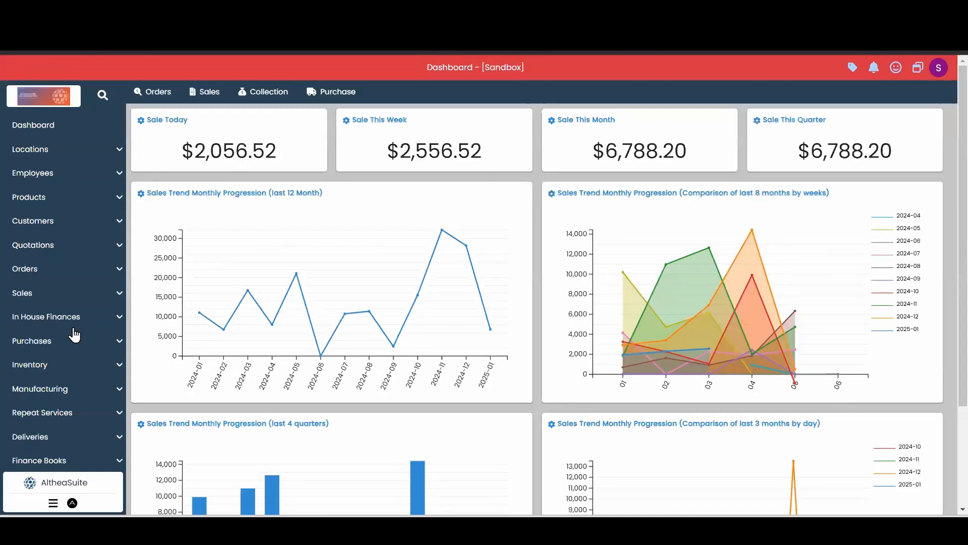
Step: Open the Sales Invoices list separately and filter it by the number of the invoice being edited
left_click(53, 295)
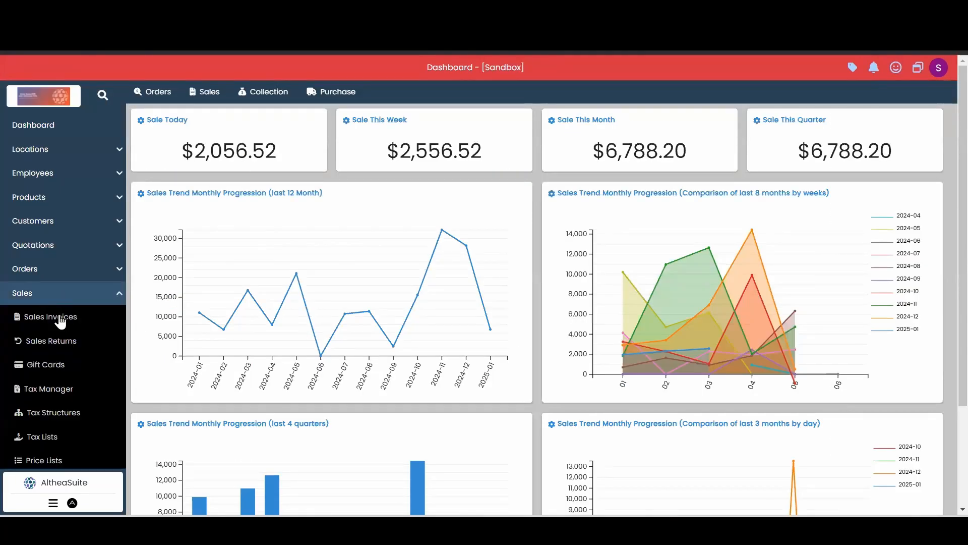
left_click(61, 319)
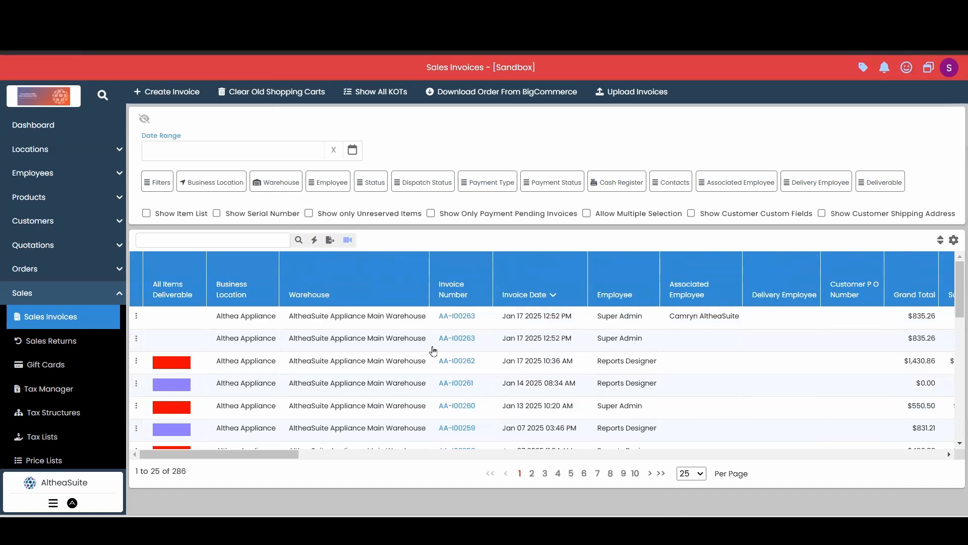
left_click_drag(479, 318, 217, 240)
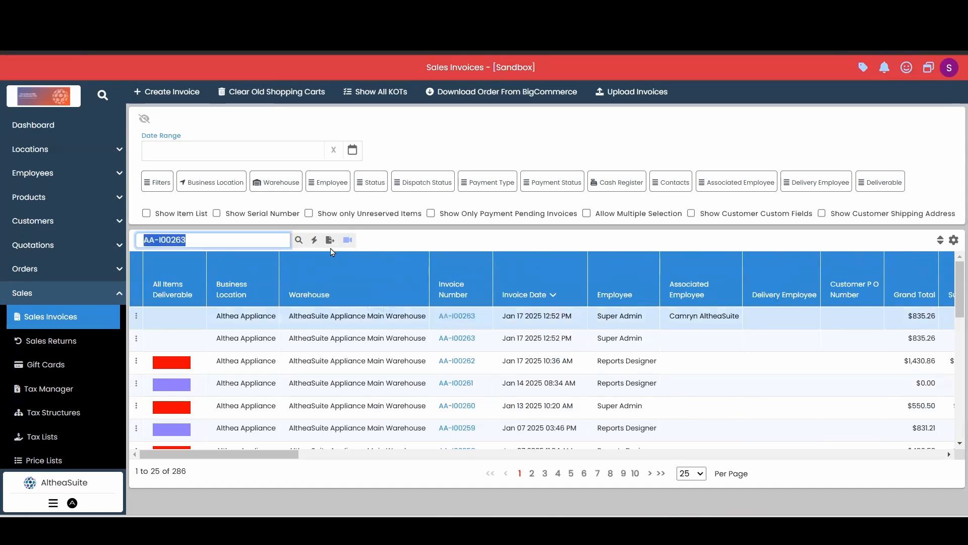
left_click(299, 240)
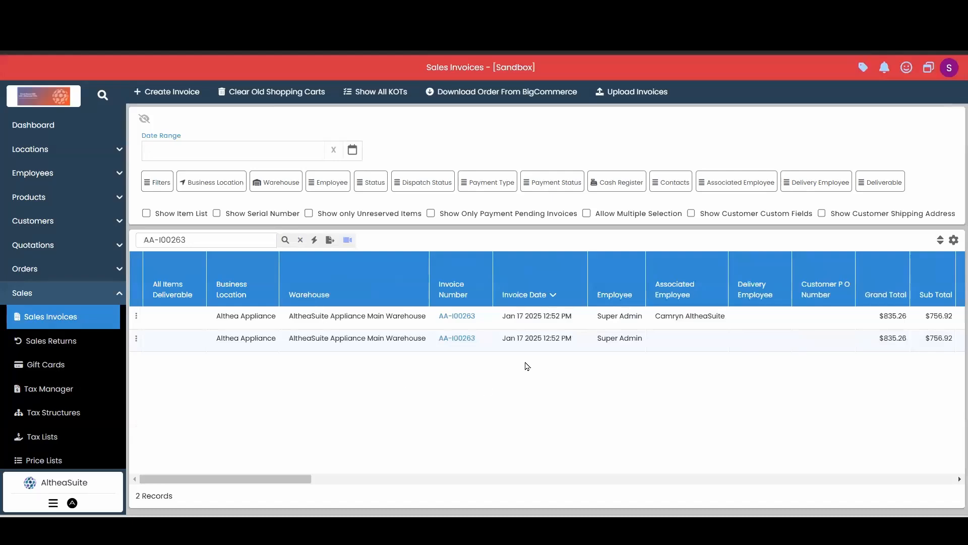
Step: Compare the Status values of the two records listed for the invoice being edited
left_click(473, 317)
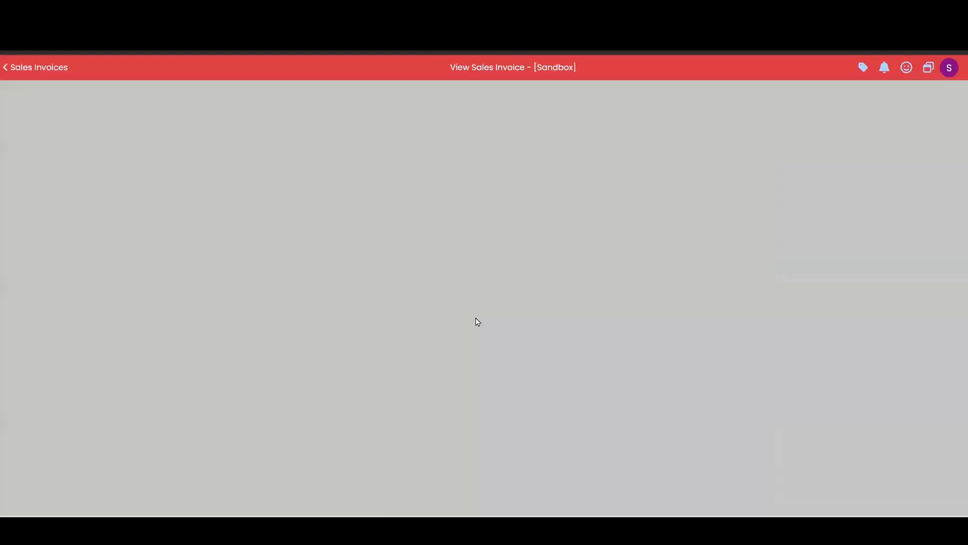
left_click(26, 68)
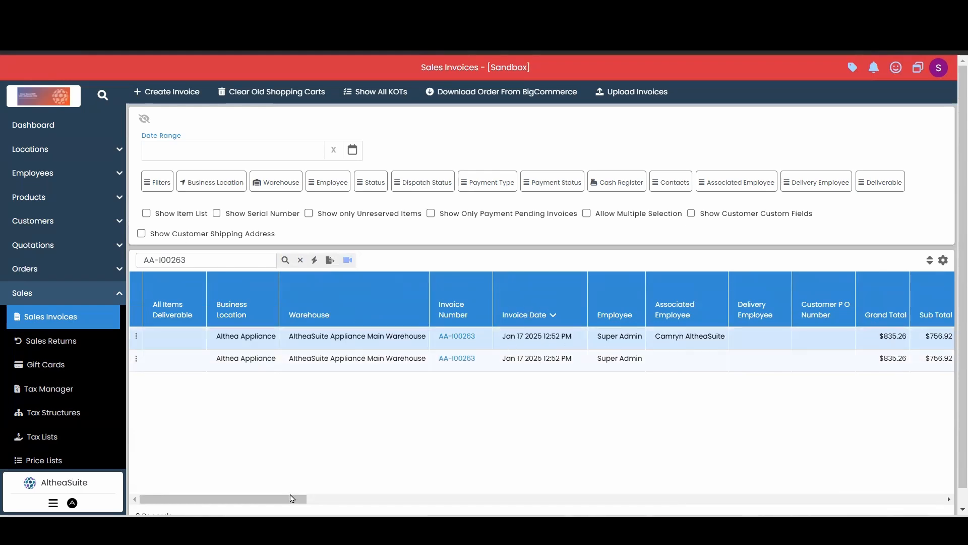
left_click_drag(294, 499, 356, 499)
left_click_drag(682, 340, 653, 361)
left_click(678, 375)
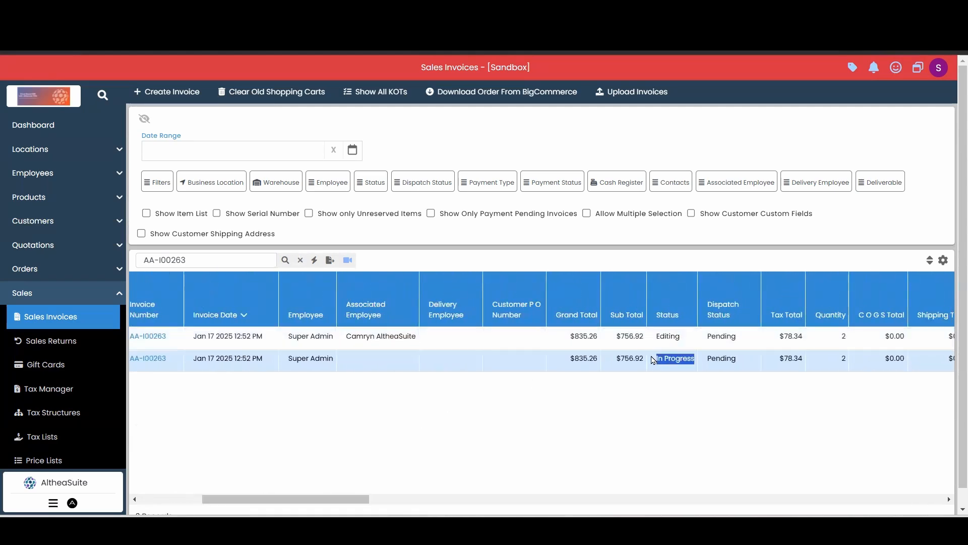
left_click(512, 339)
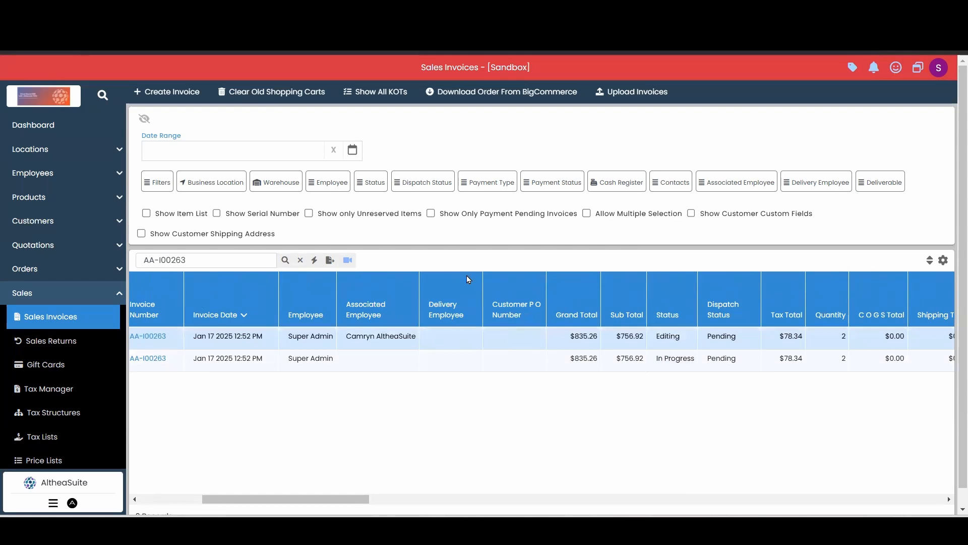
Step: Compare the open Edit Invoice form with the invoice's records in the filtered Sales Invoices list
left_click(373, 11)
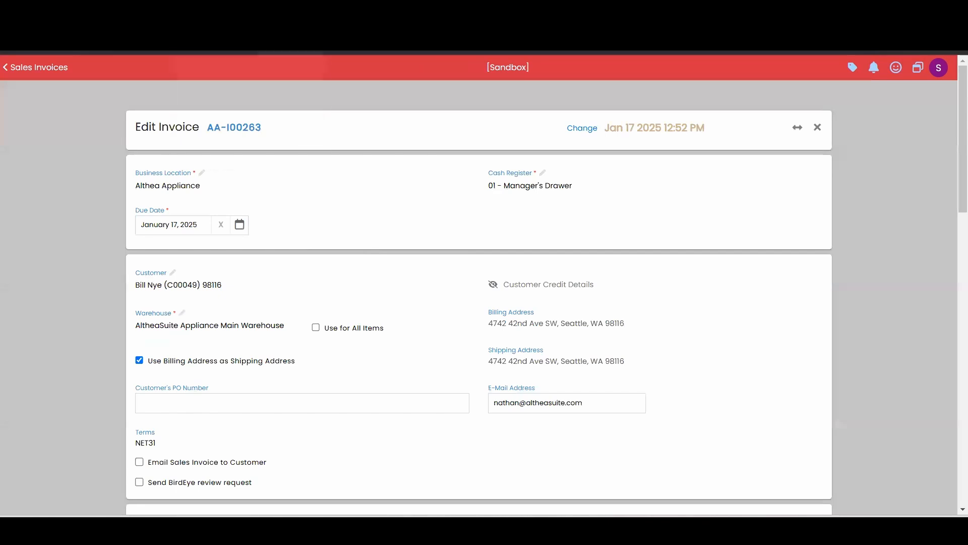
left_click(242, 12)
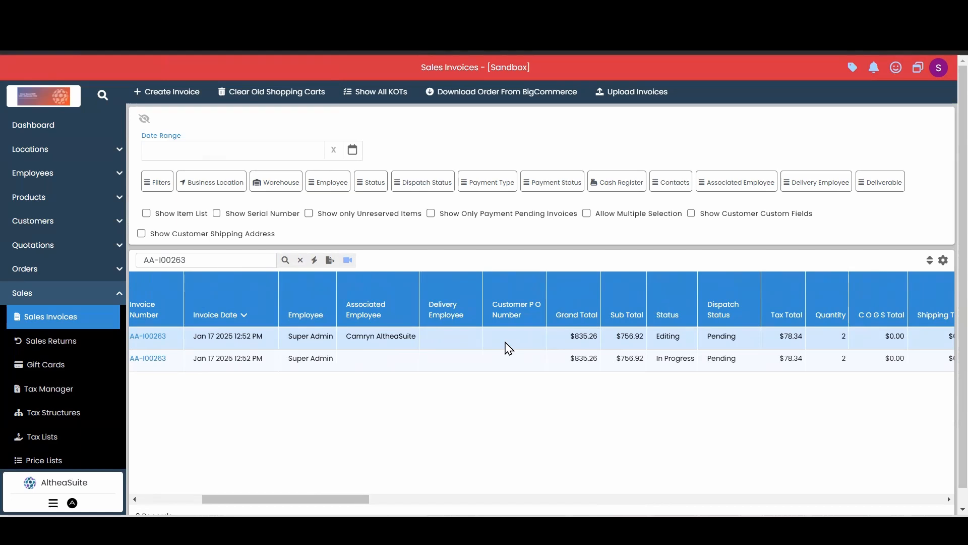
left_click(121, 13)
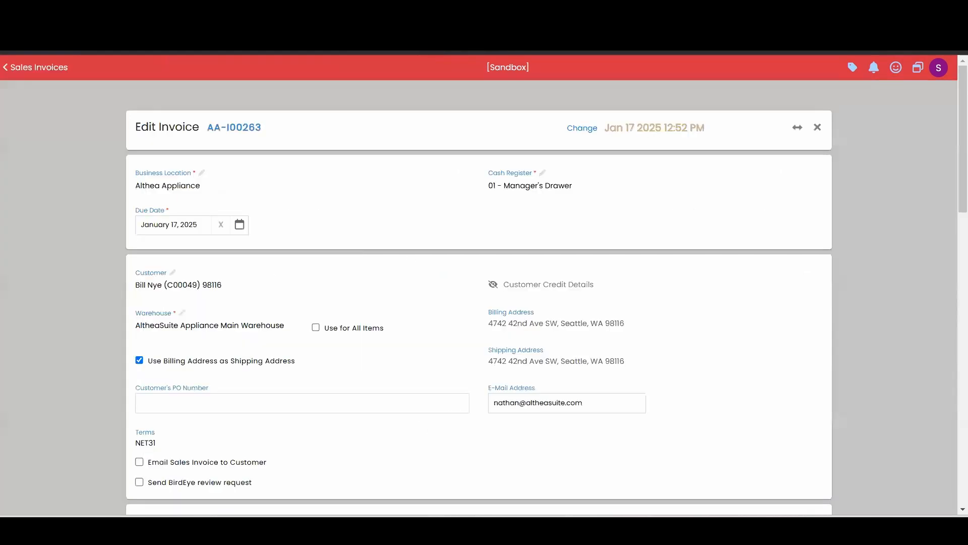
scroll(402, 257, "down", 5)
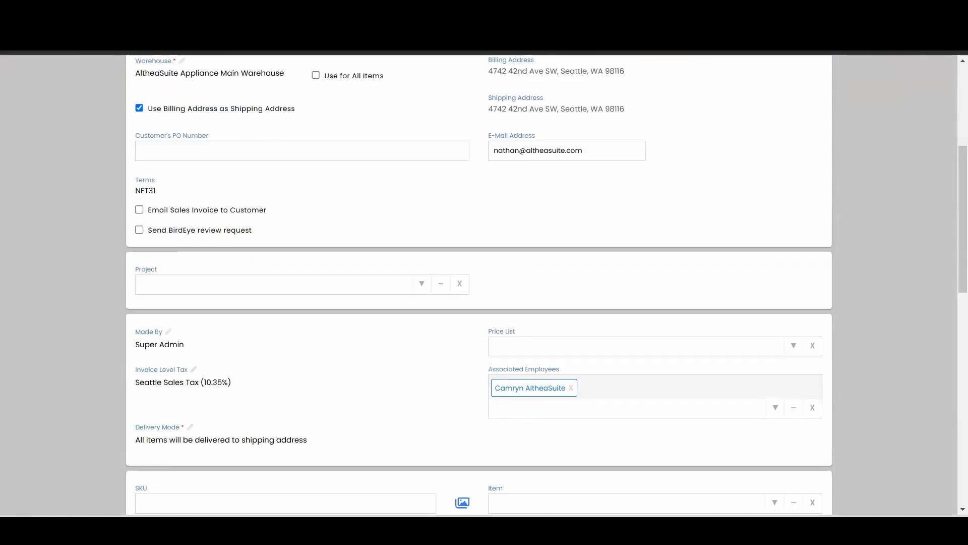
left_click(60, 12)
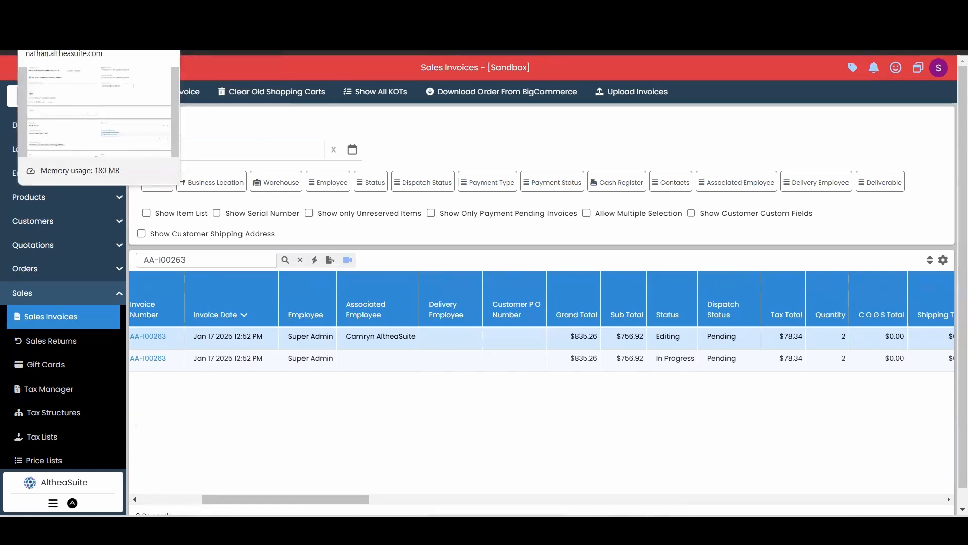
left_click(70, 15)
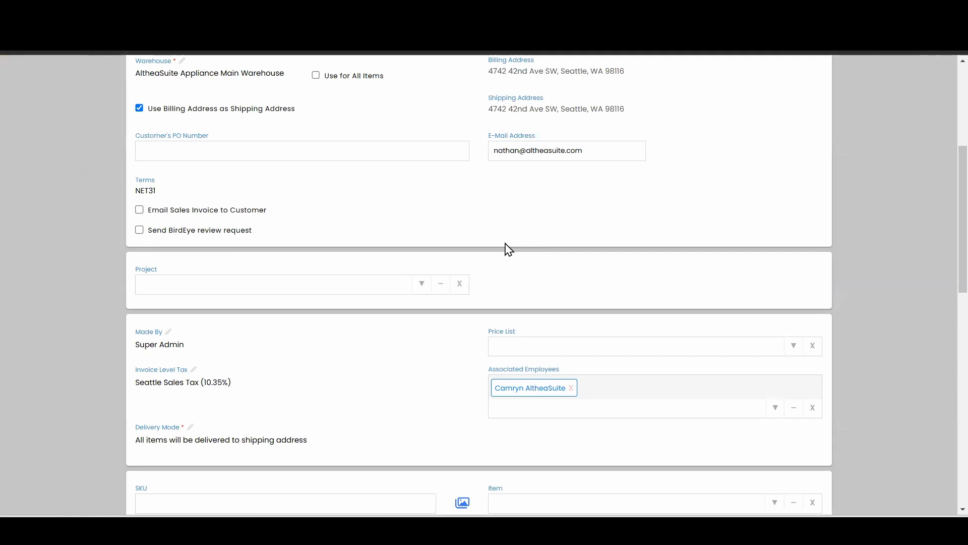
Step: Review the invoice's editable sections, from business location and customer details through employees and tax to the line items
scroll(596, 268, "up", 4)
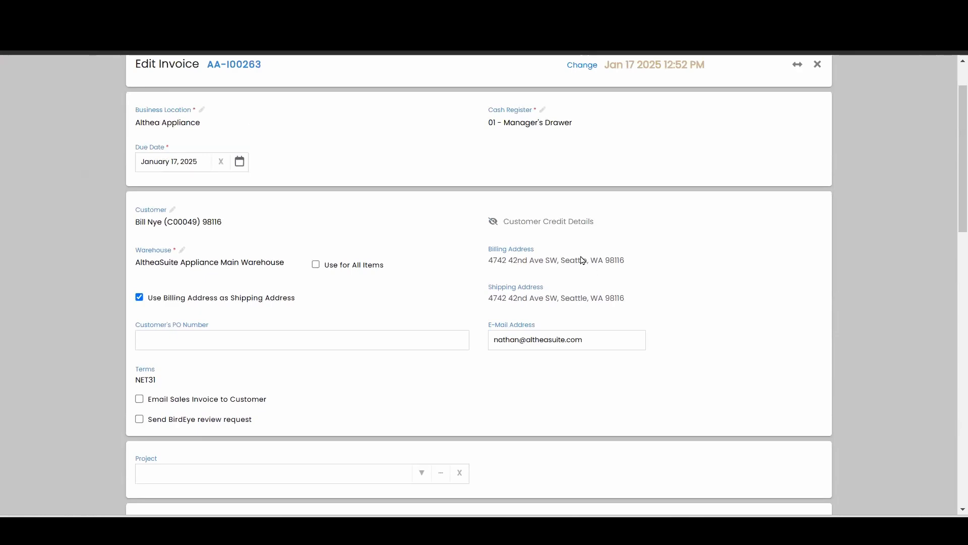
scroll(582, 261, "down", 4)
scroll(582, 261, "down", 4)
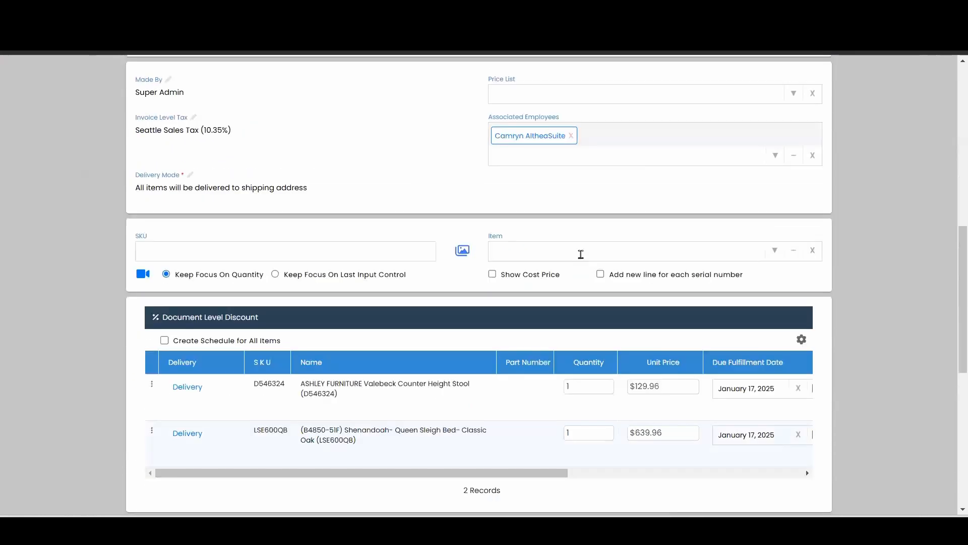
scroll(580, 247, "down", 3)
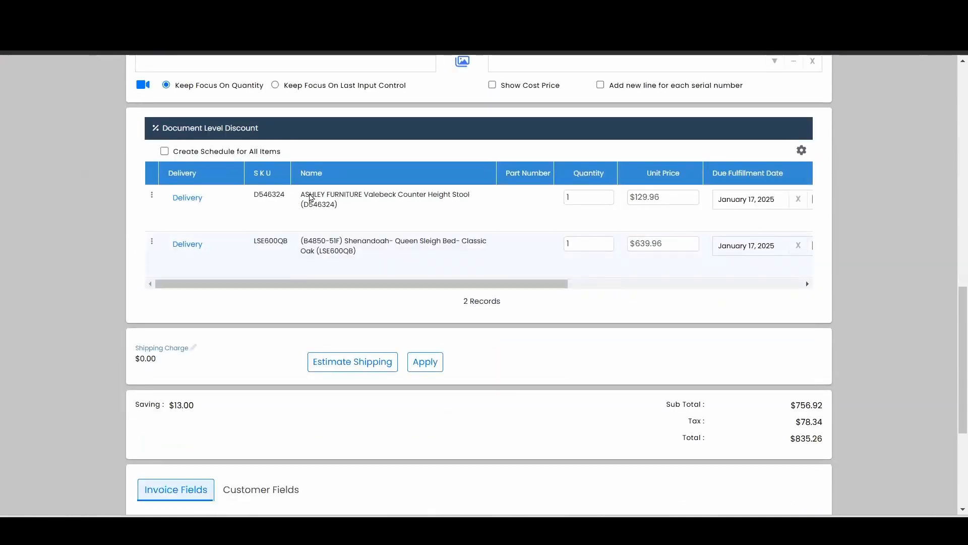
scroll(312, 197, "up", 3)
scroll(314, 197, "up", 3)
scroll(316, 196, "up", 2)
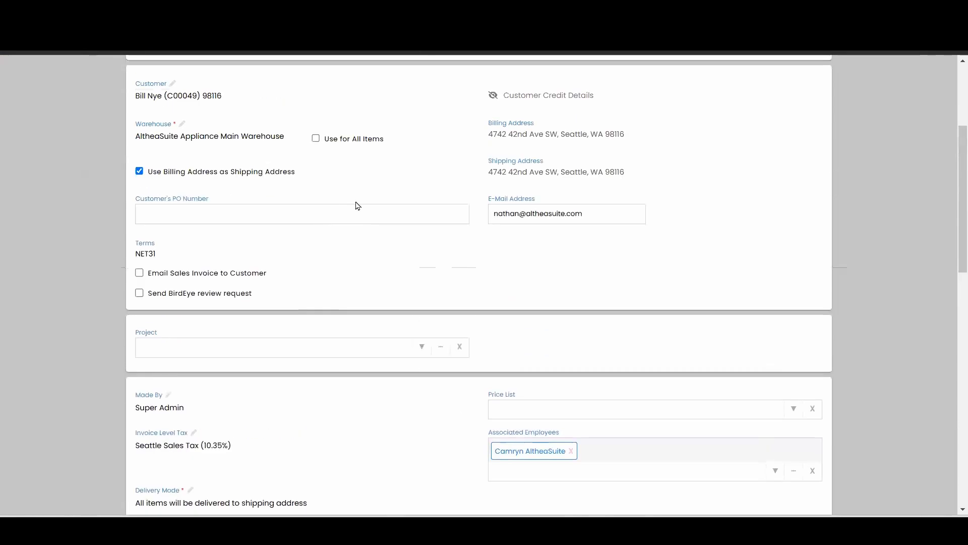
scroll(350, 166, "down", 8)
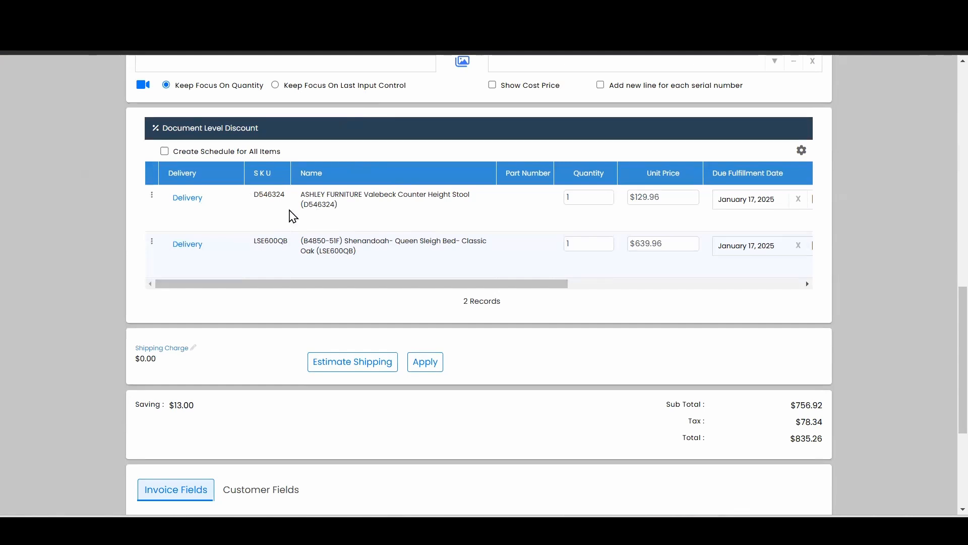
Step: Copy the SKU LSE600QB from the Shenandoah Queen Sleigh Bed line item
left_click_drag(288, 245, 247, 243)
left_click(267, 253)
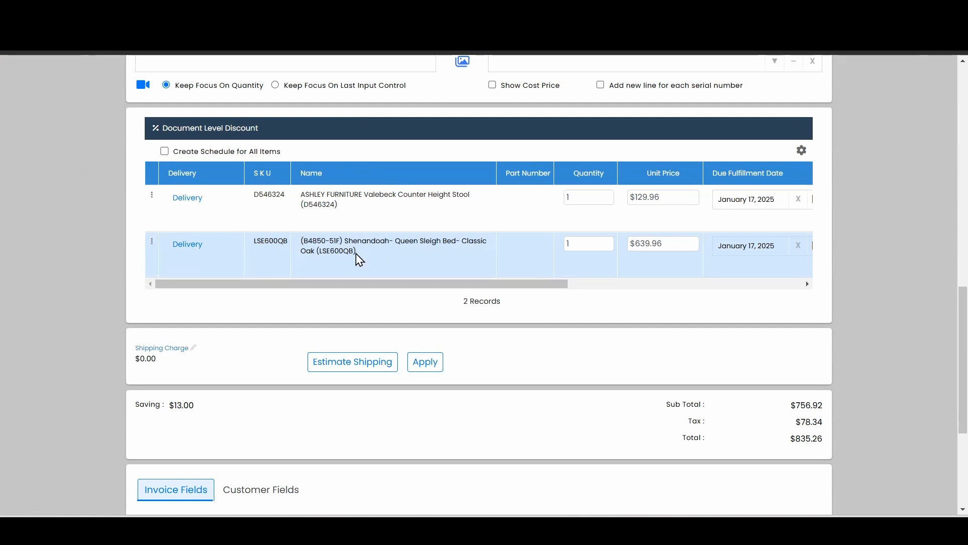
left_click(153, 243)
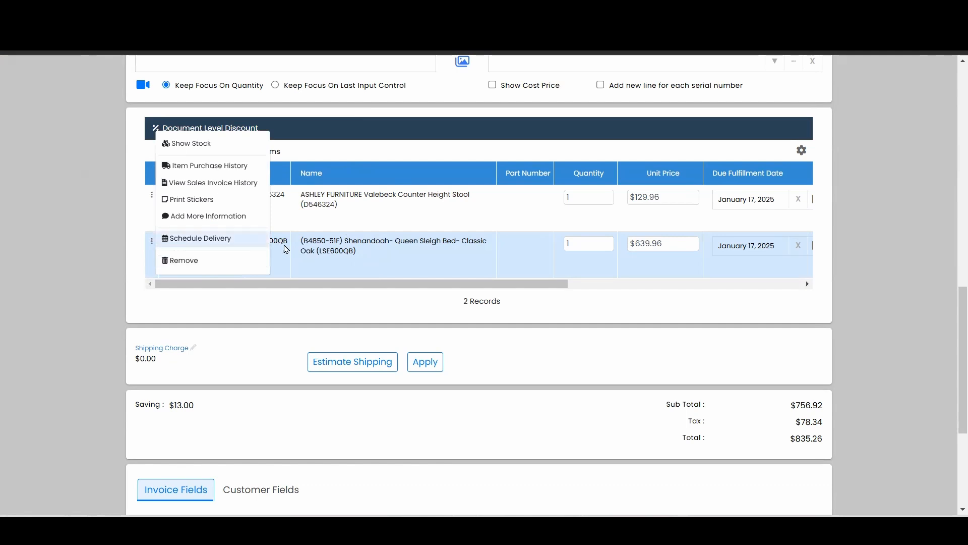
double_click(280, 243)
right_click(260, 240)
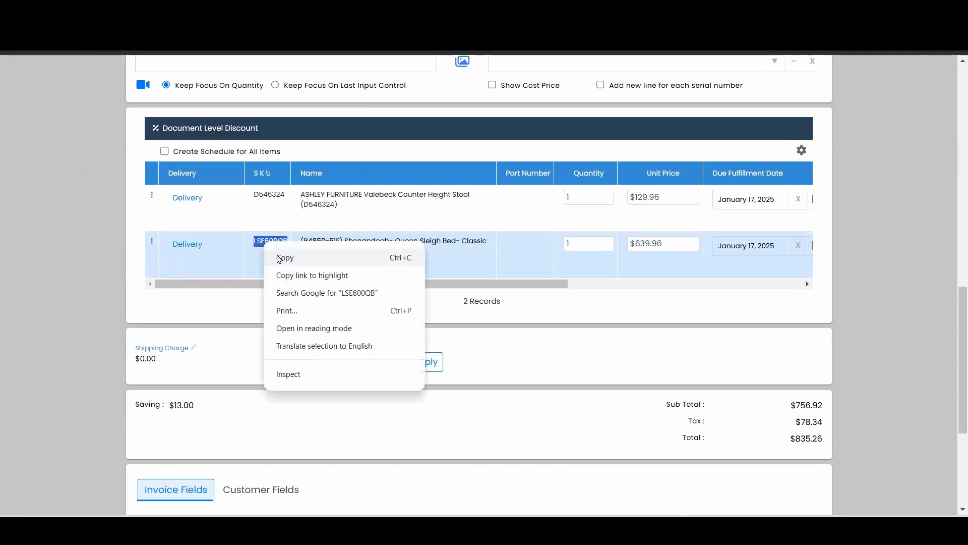
left_click(275, 254)
Step: Remove the Shenandoah Queen Sleigh Bed line item from the invoice
left_click(152, 242)
left_click(183, 257)
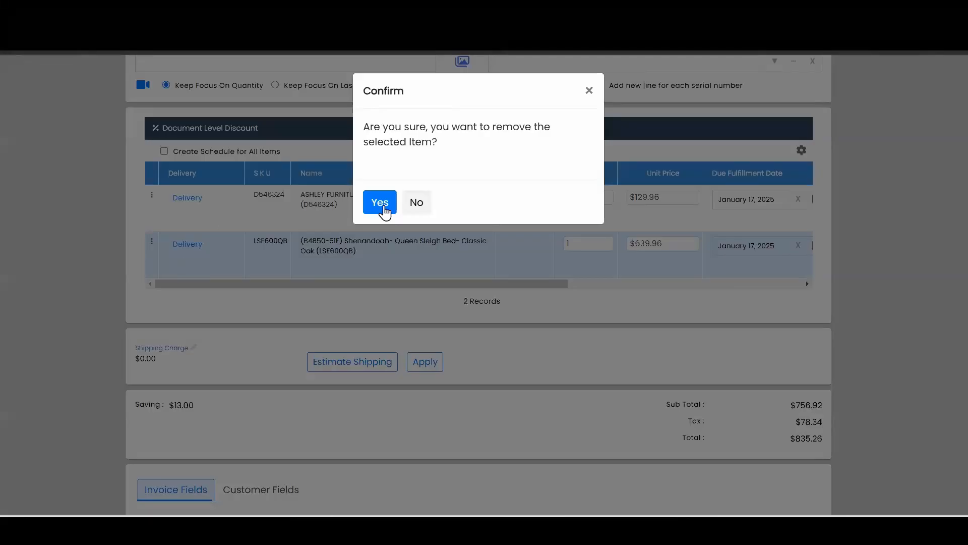
left_click(384, 208)
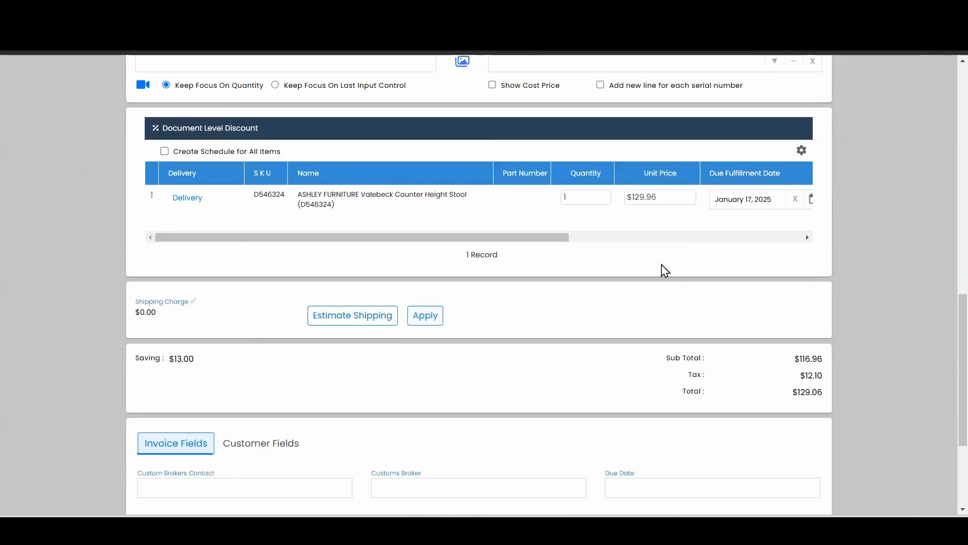
Step: Search the items for LSE600 and add the ELEMENTS (B4850-31) Shenandoah Lingerie Chest in Classic Oak (LSE600LC) to the invoice
scroll(527, 285, "up", 1)
scroll(554, 277, "up", 2)
scroll(586, 271, "down", 3)
scroll(588, 88, "up", 1)
left_click(567, 122)
key("ctrl+v")
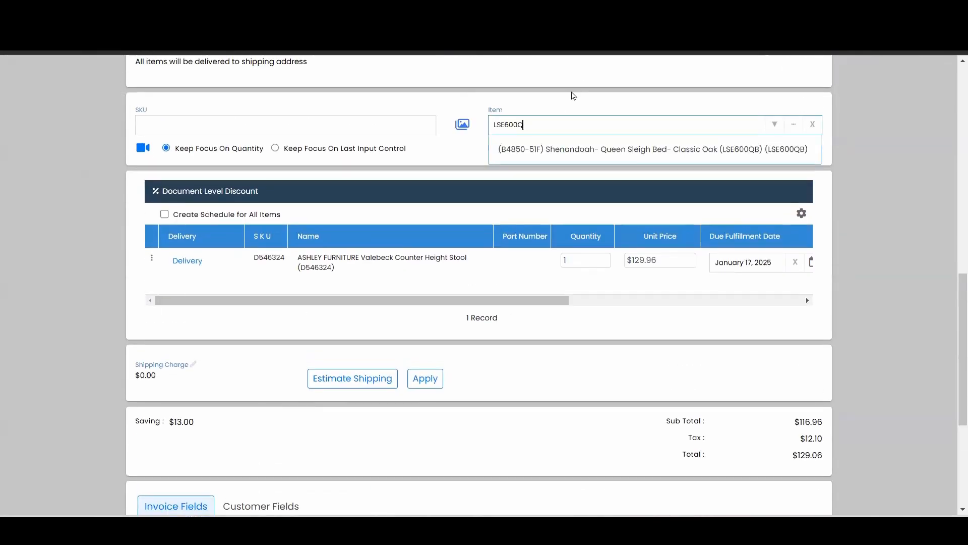
key("BackSpace")
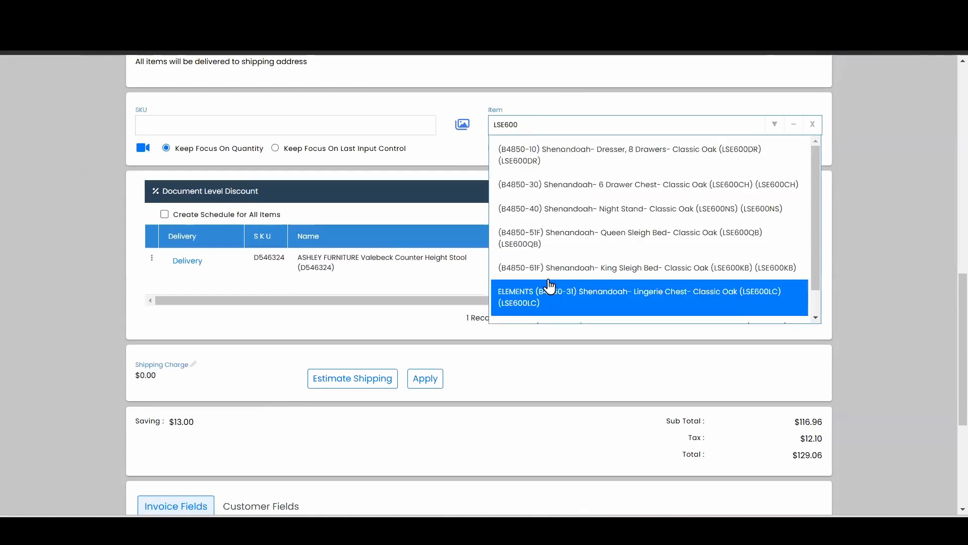
left_click(534, 308)
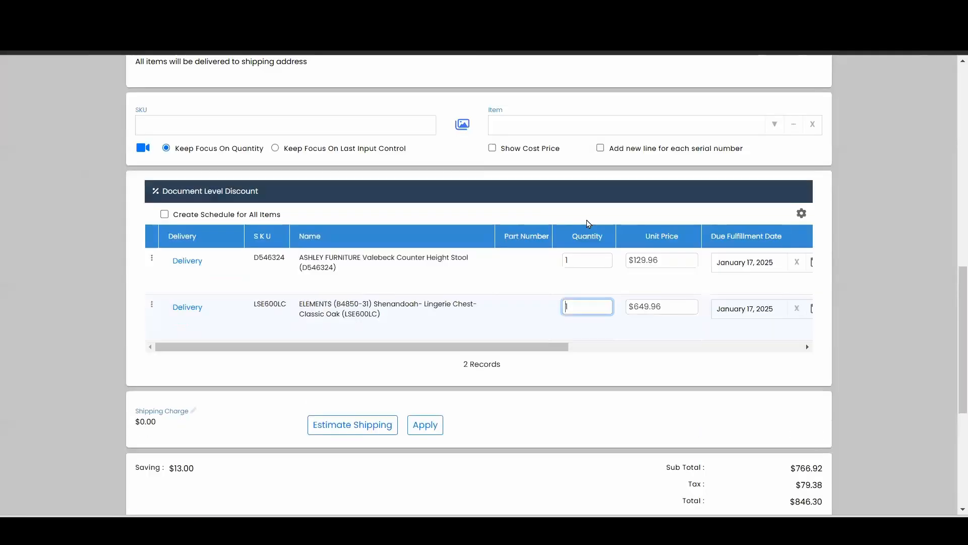
Step: Check the invoice's recalculated subtotal, tax and total, and review the updated line items
scroll(741, 335, "down", 1)
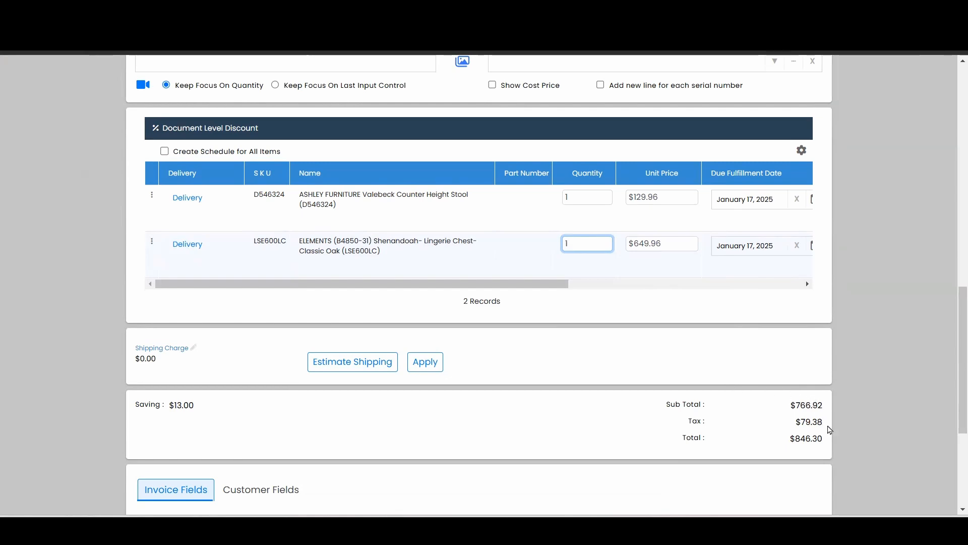
left_click_drag(832, 425, 801, 422)
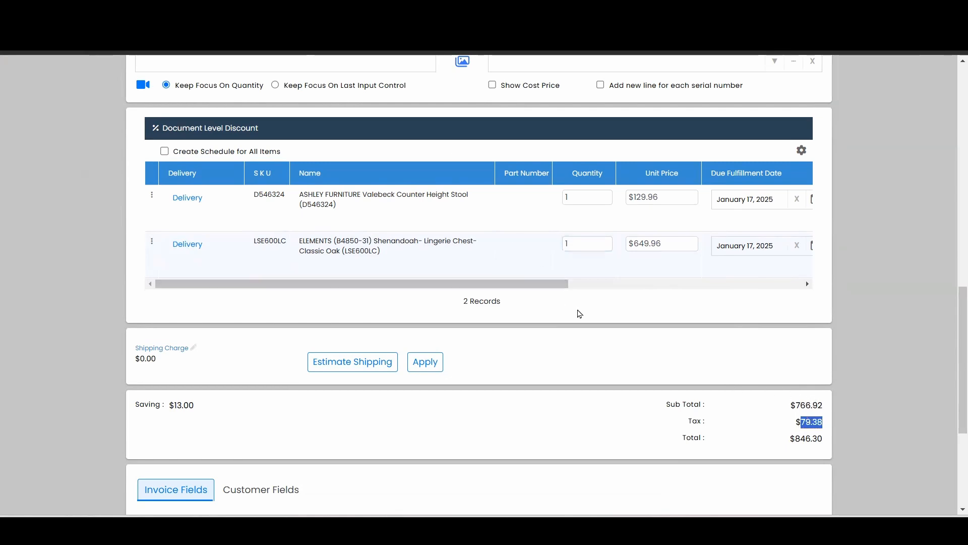
left_click(641, 271)
scroll(631, 268, "up", 5)
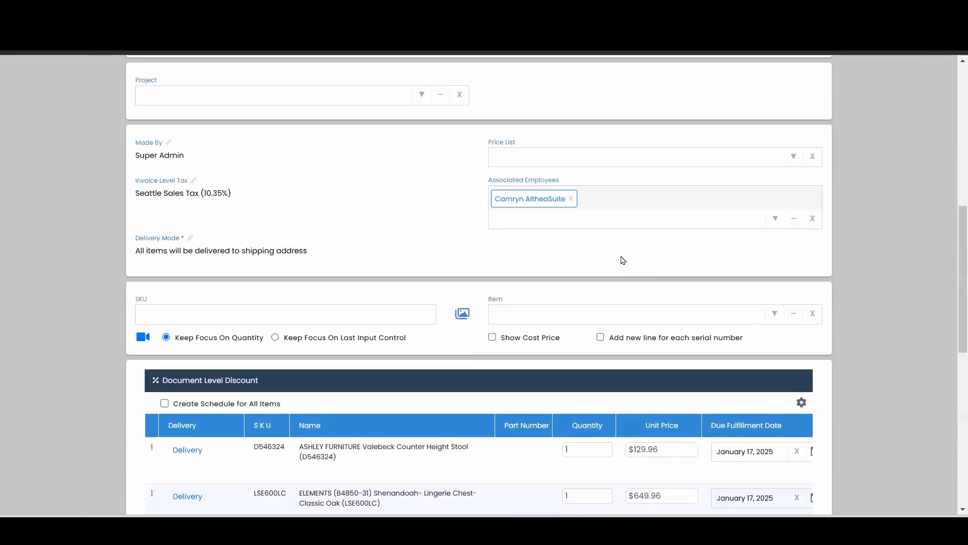
scroll(623, 261, "down", 4)
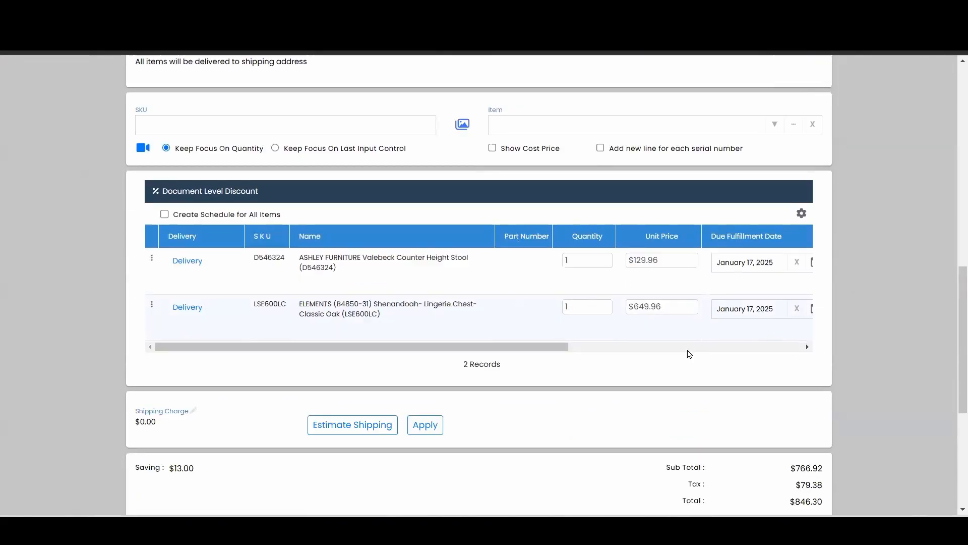
Step: Proceed to payment for the edited invoice and mark the $400.00 card payment as processed manually
scroll(605, 224, "down", 4)
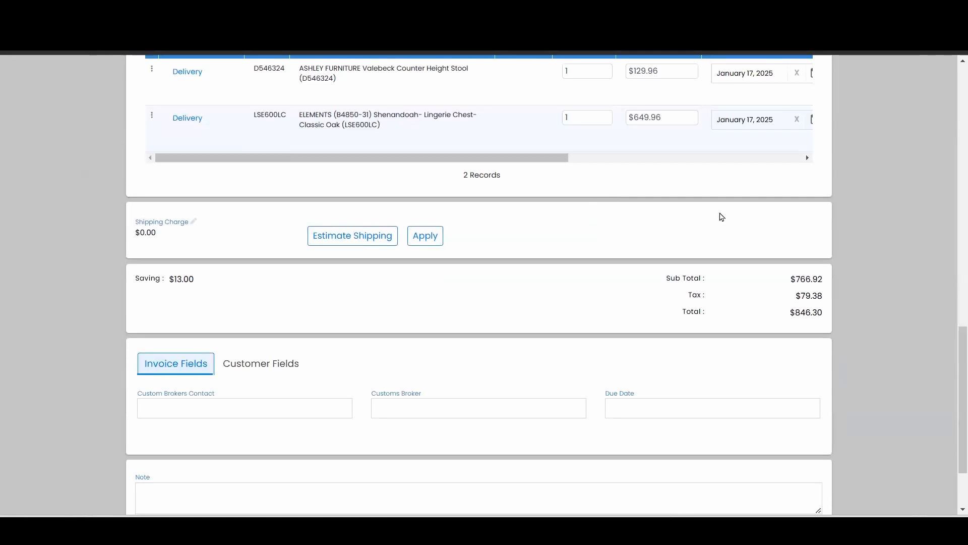
scroll(721, 216, "down", 2)
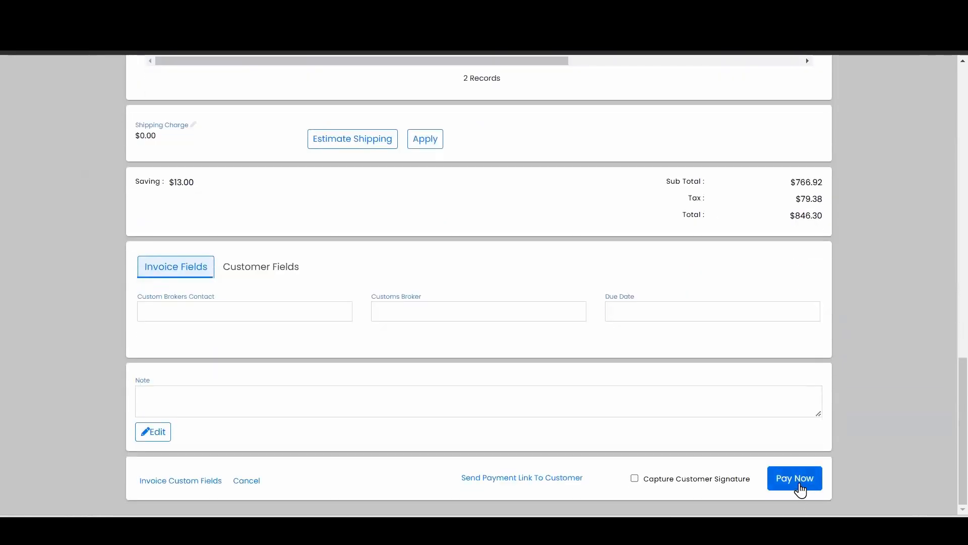
left_click(800, 487)
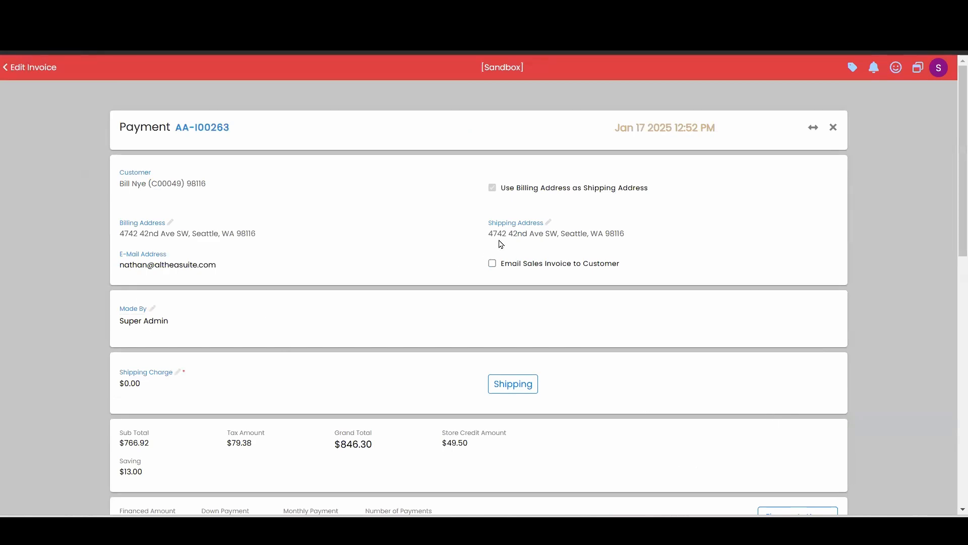
scroll(402, 242, "down", 7)
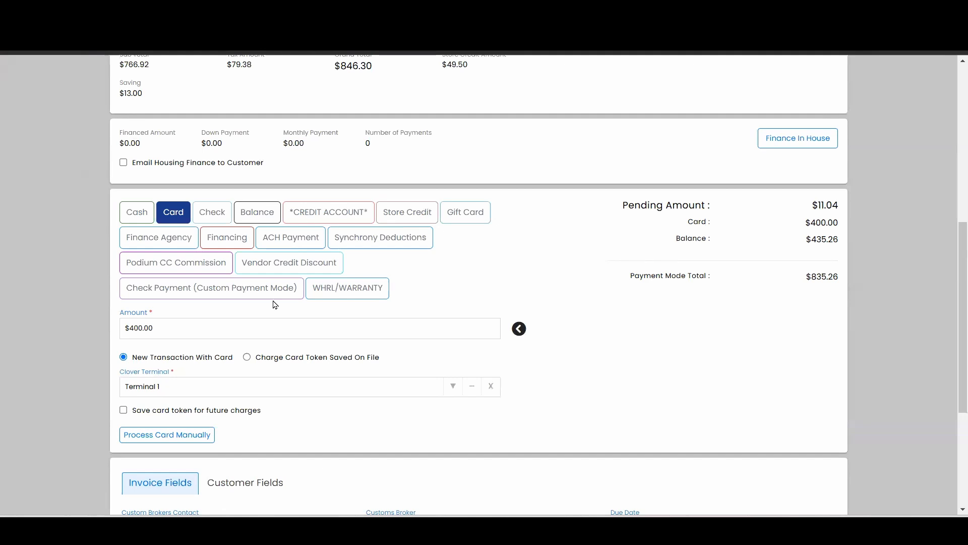
left_click(176, 437)
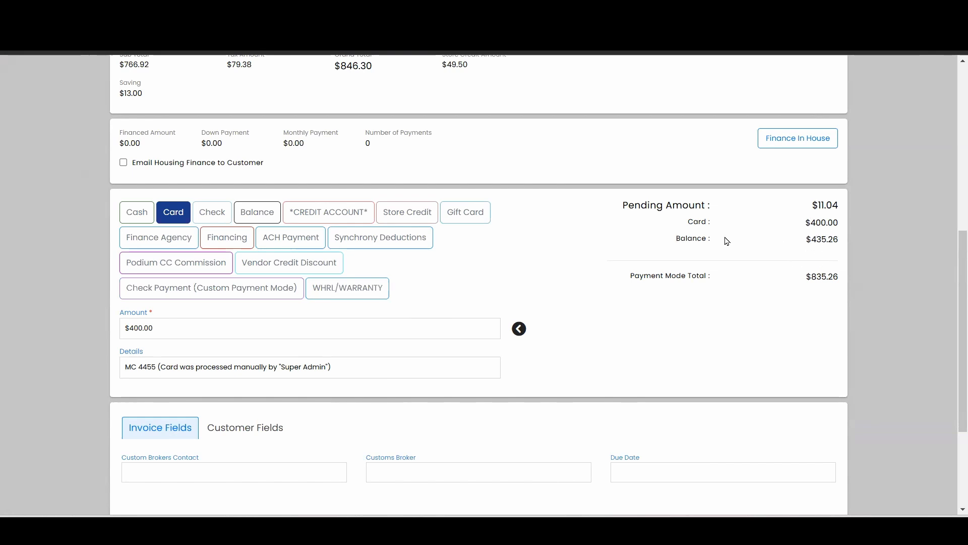
Step: Check the pending amount and add it to the Balance payment mode, bringing the balance amount to $446.30
left_click_drag(837, 207, 820, 204)
left_click(781, 204)
left_click(259, 212)
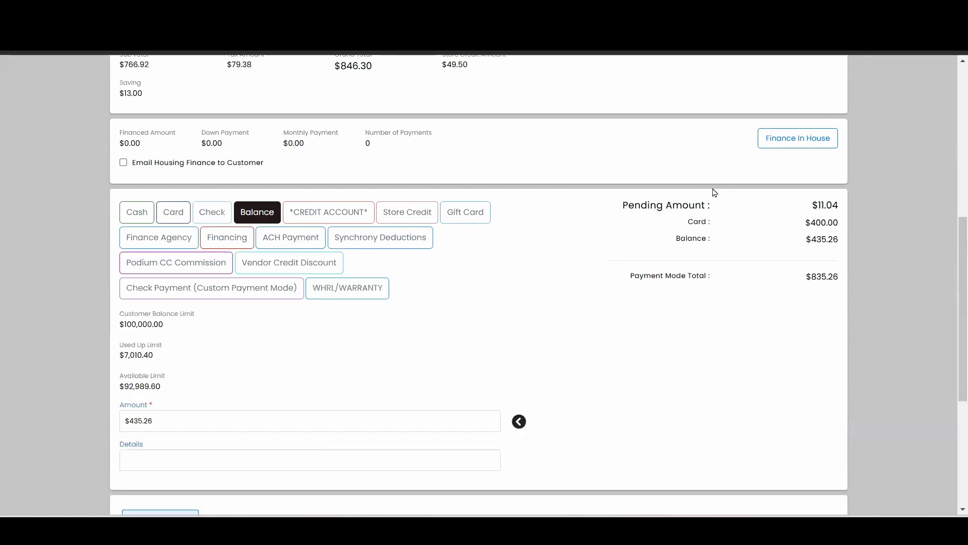
left_click(520, 425)
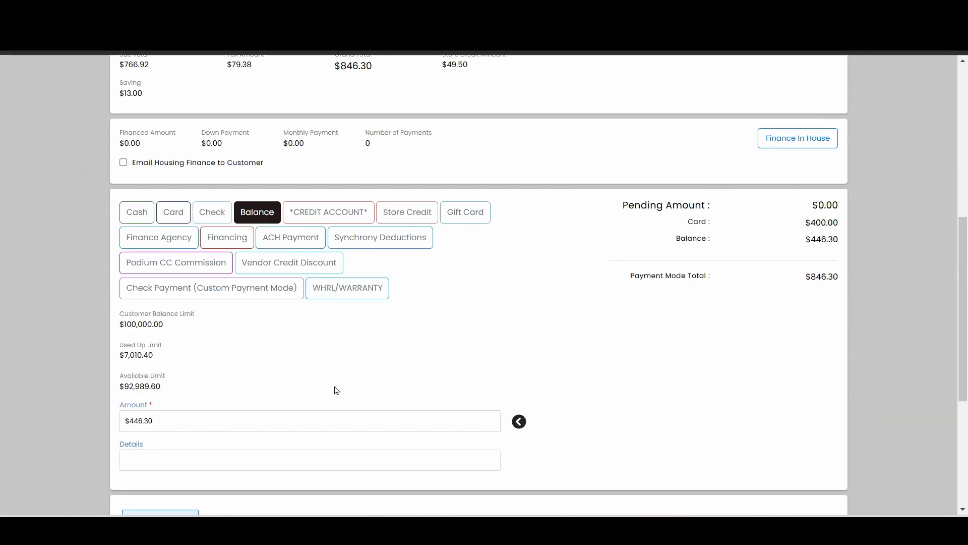
Step: Review the card payment details and the pending amount, and save the modified invoice without printing
left_click(171, 213)
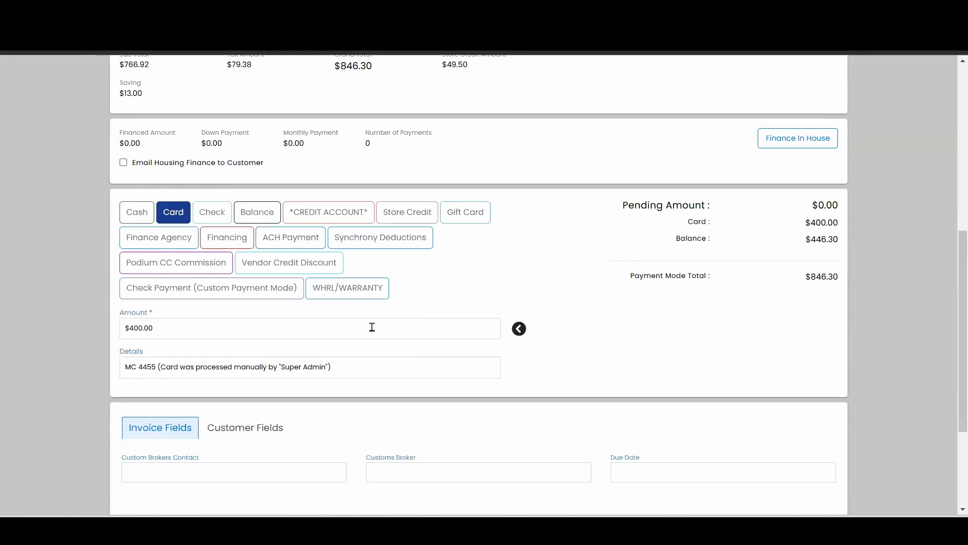
scroll(123, 279, "down", 3)
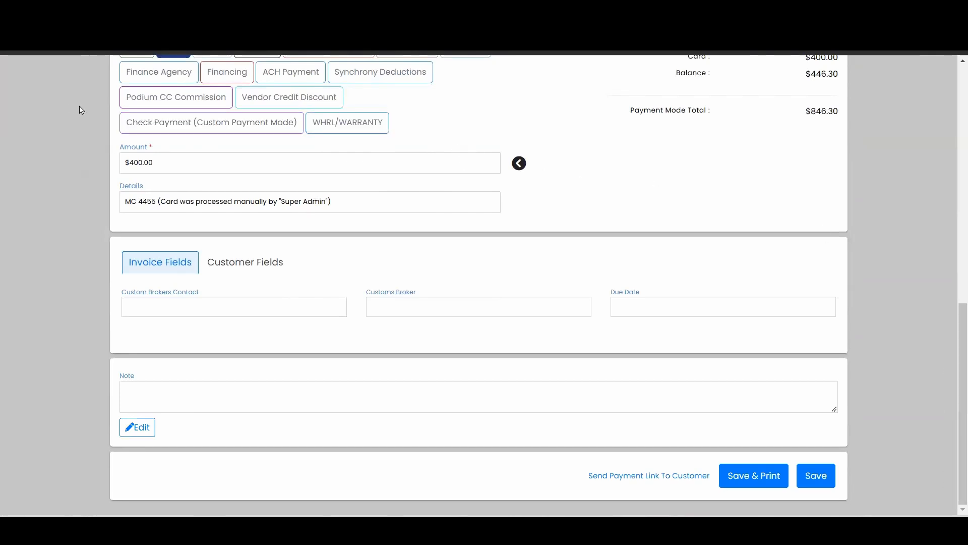
scroll(407, 302, "up", 2)
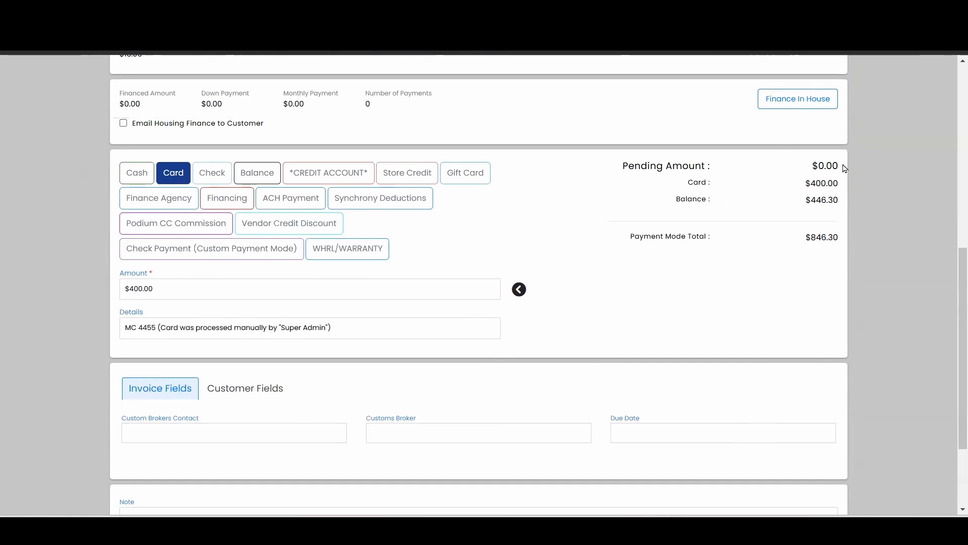
left_click_drag(844, 166, 813, 170)
left_click(716, 267)
scroll(717, 267, "down", 3)
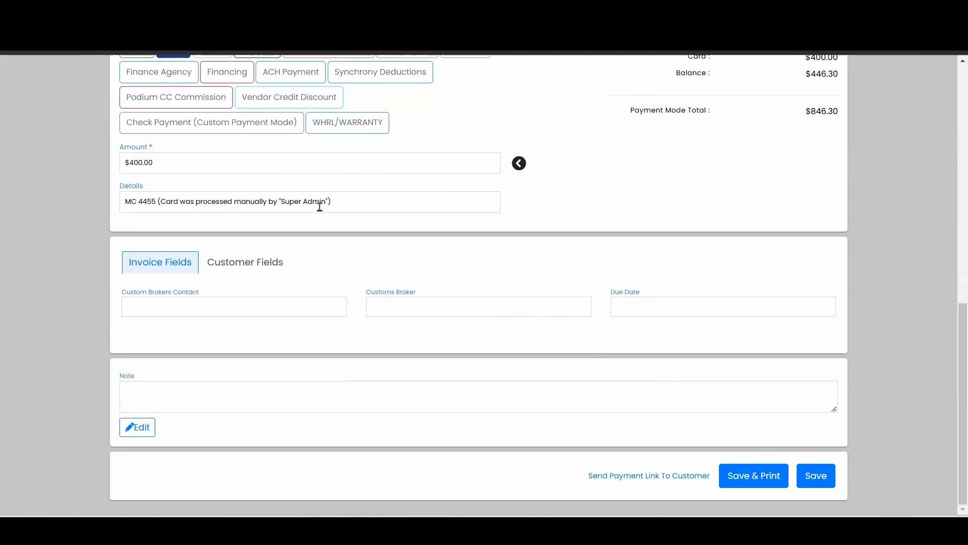
scroll(311, 201, "up", 2)
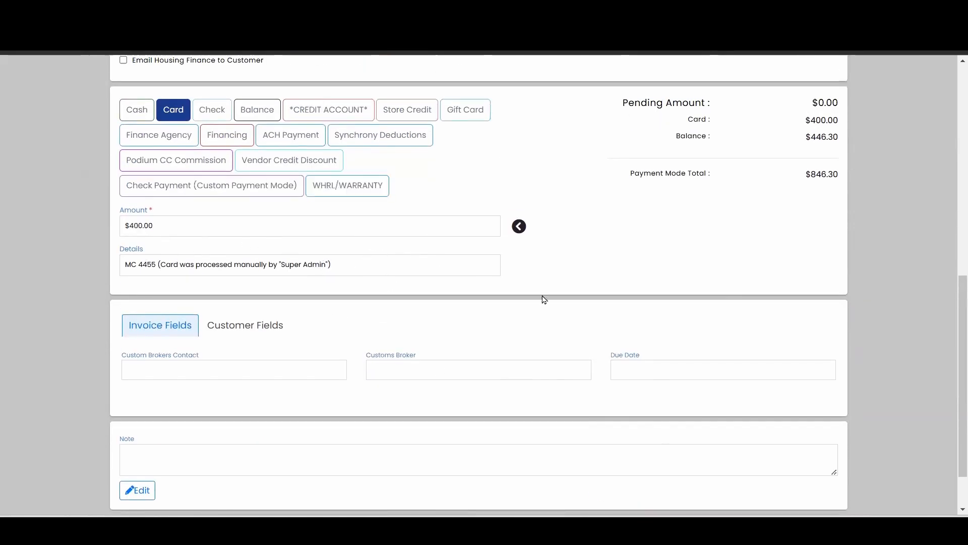
scroll(543, 298, "down", 2)
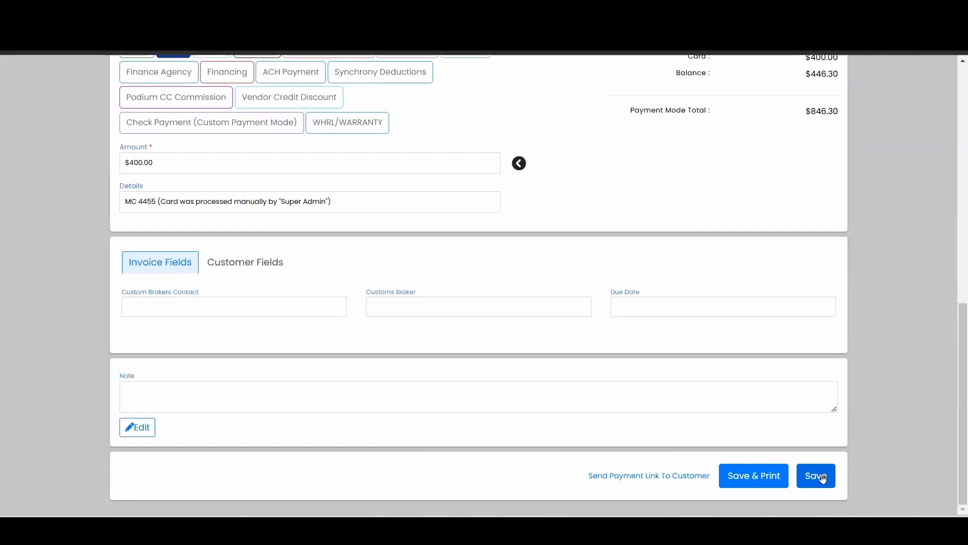
left_click(820, 481)
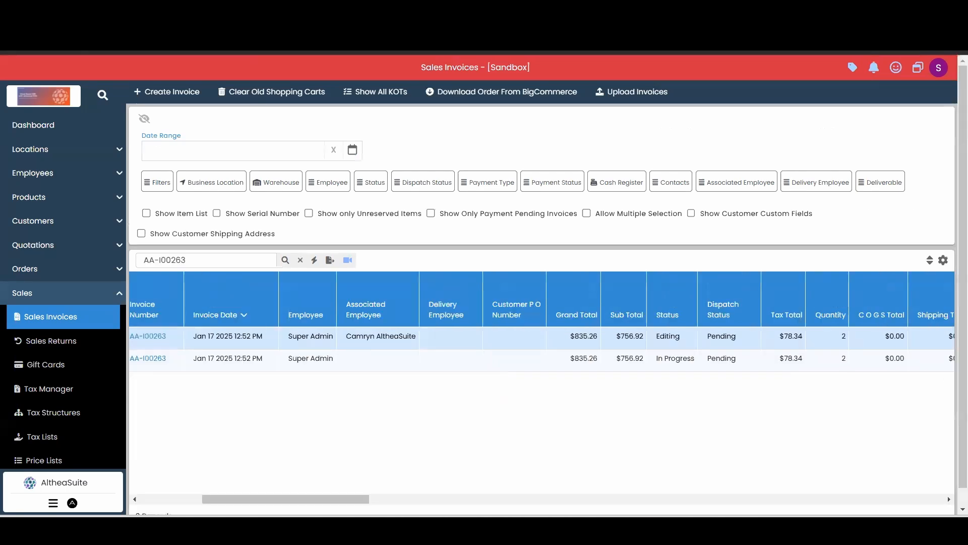
Step: Refresh the filtered sales invoice list and check the modified invoice's totals and status
left_click_drag(328, 499, 262, 499)
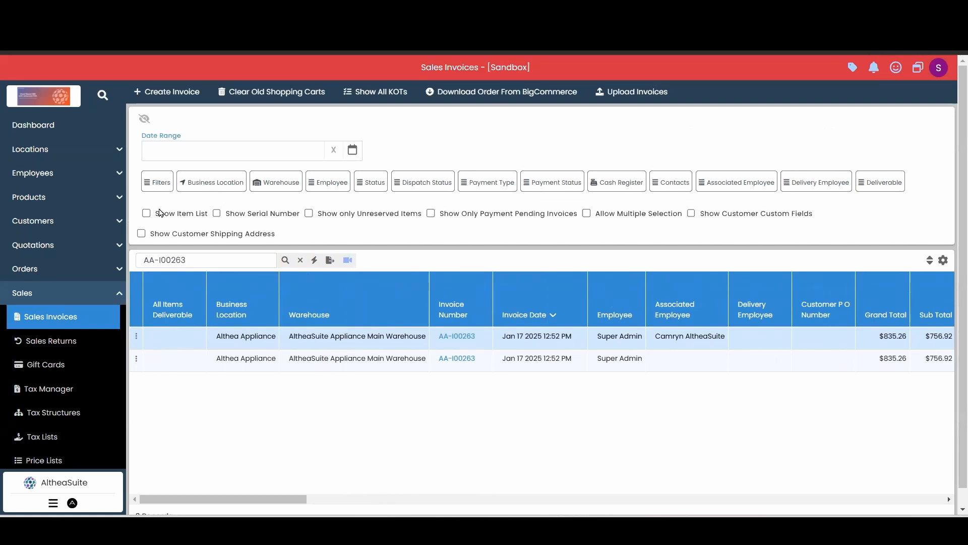
mouse_move(260, 499)
left_mouse_down()
mouse_move(328, 496)
mouse_move(259, 498)
left_mouse_up()
left_click(285, 259)
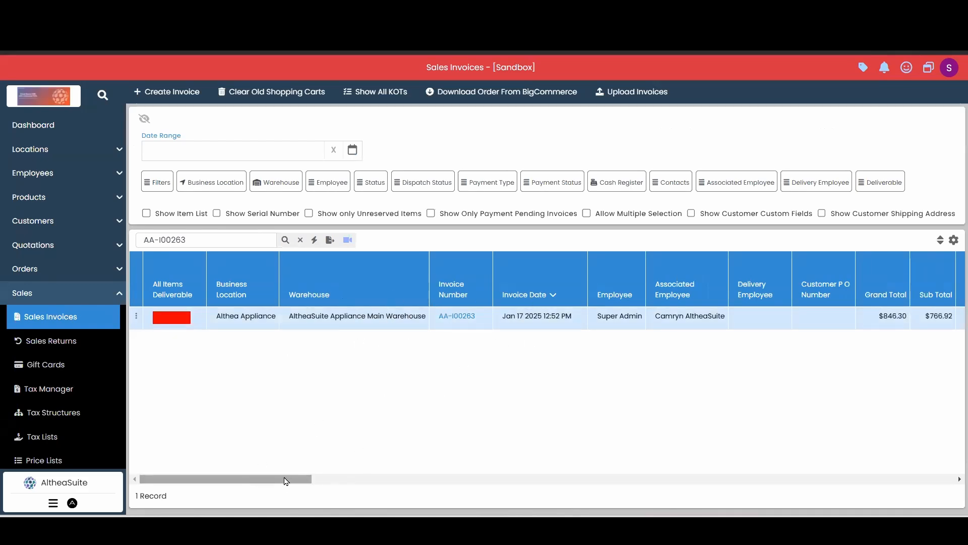
left_click_drag(285, 481, 372, 461)
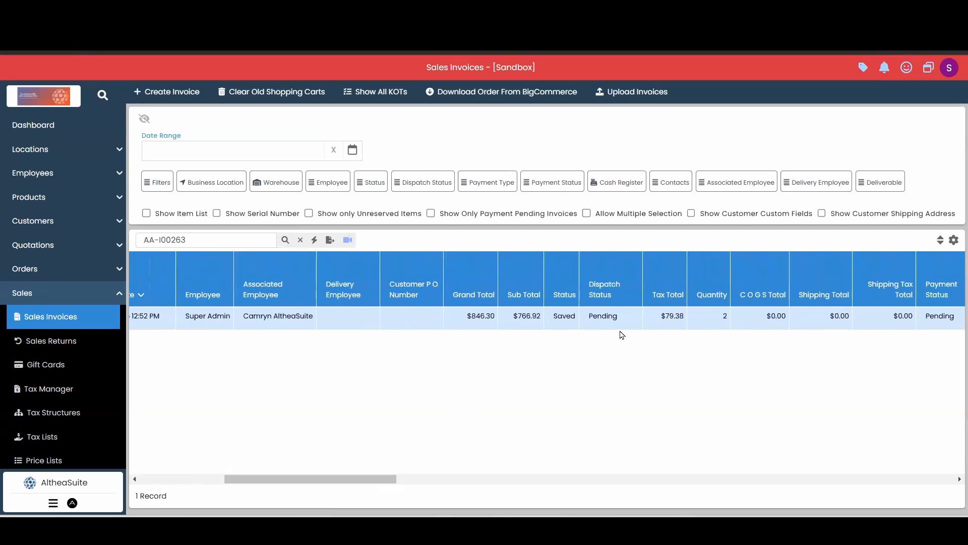
left_click_drag(579, 319, 556, 323)
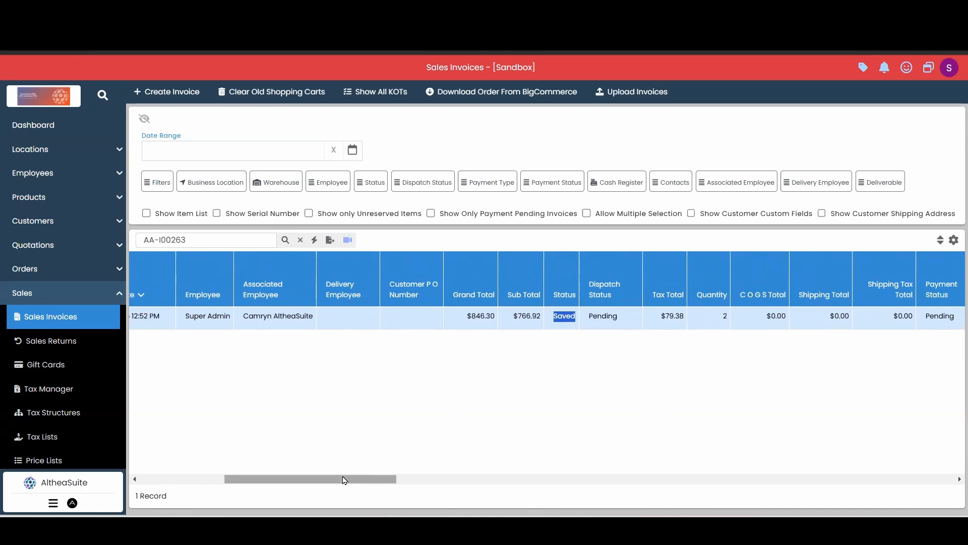
left_click_drag(344, 481, 262, 461)
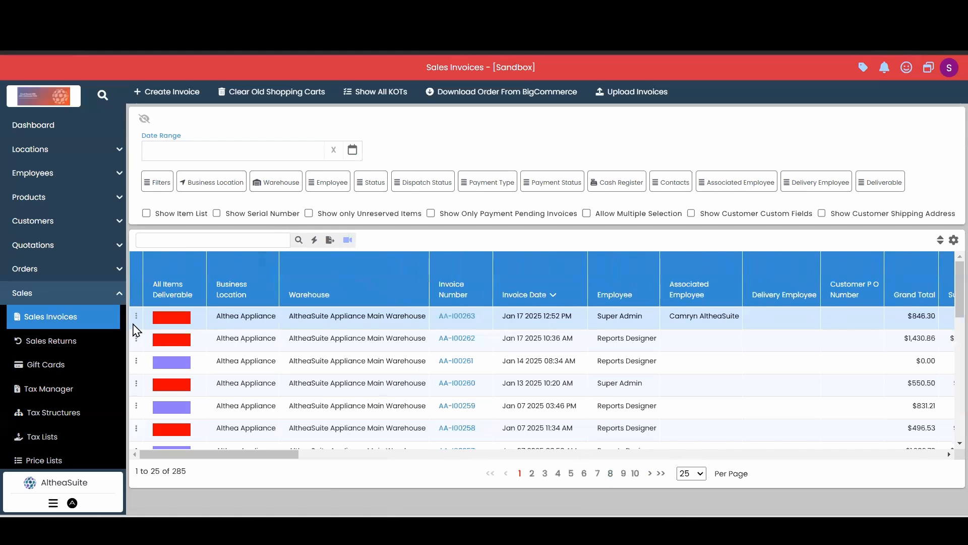
Step: Start modifying the newest sales invoice again and check the status of its records in the refreshed, filtered invoice list
left_click(136, 317)
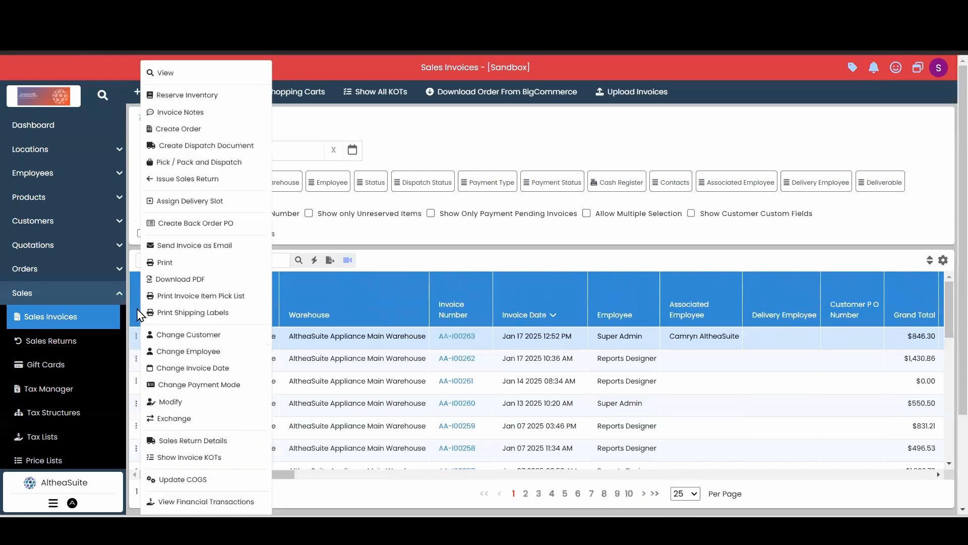
left_click(189, 402)
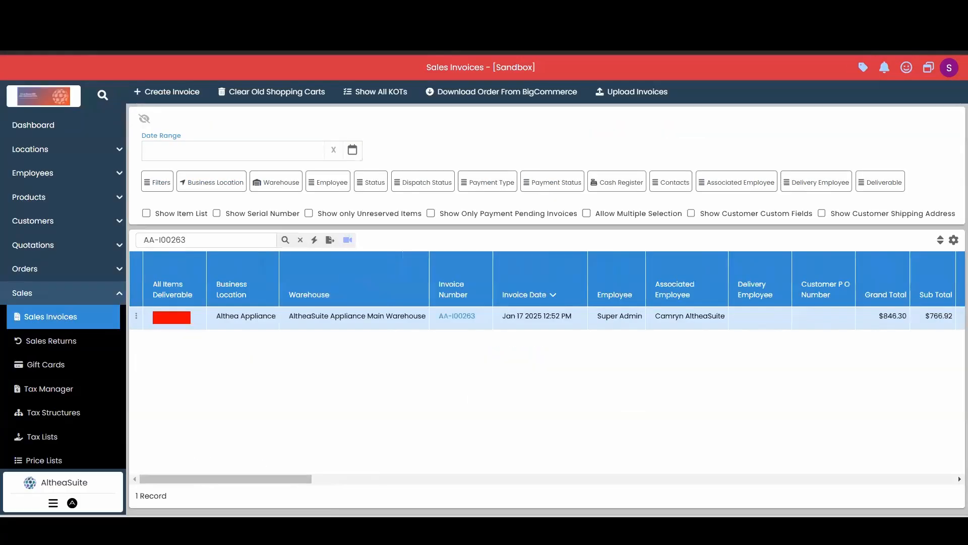
left_click(285, 240)
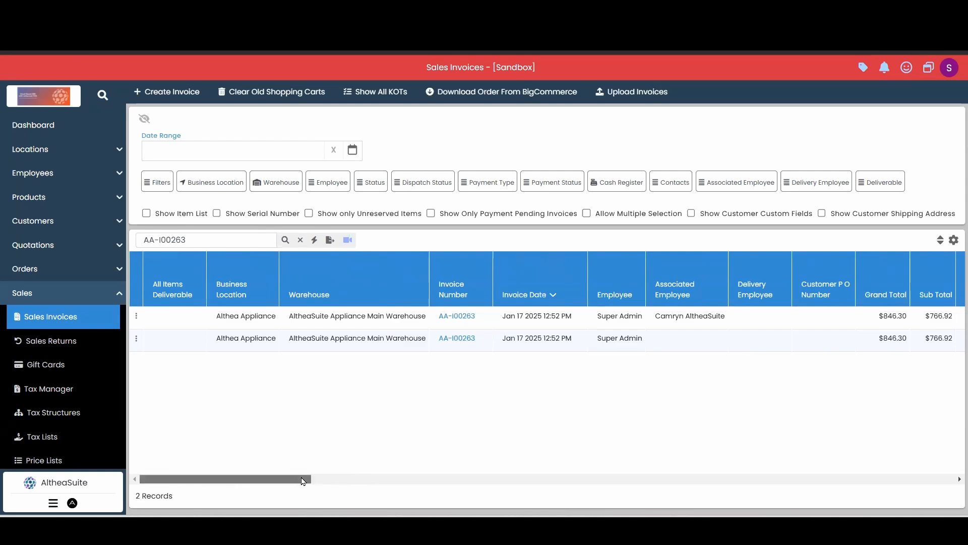
left_click_drag(307, 480, 262, 475)
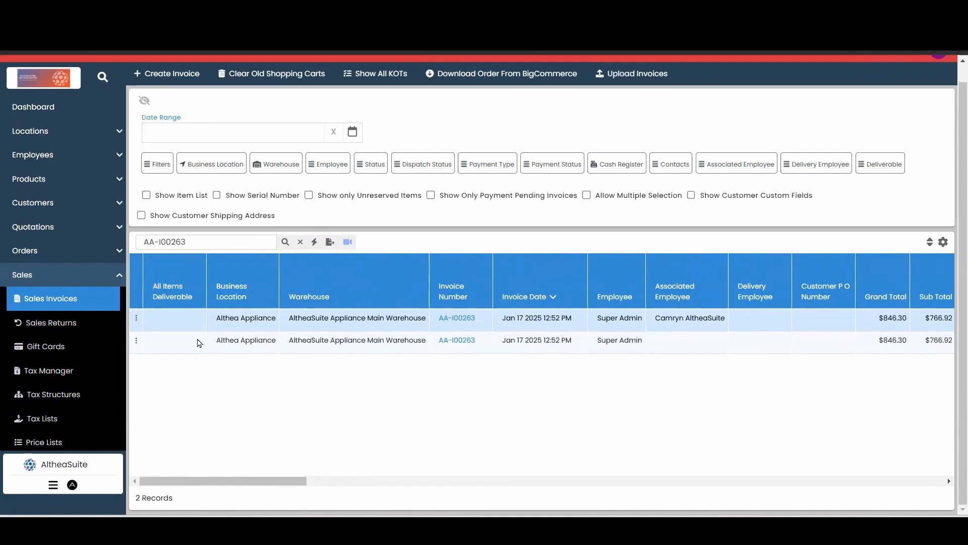
left_click(198, 340)
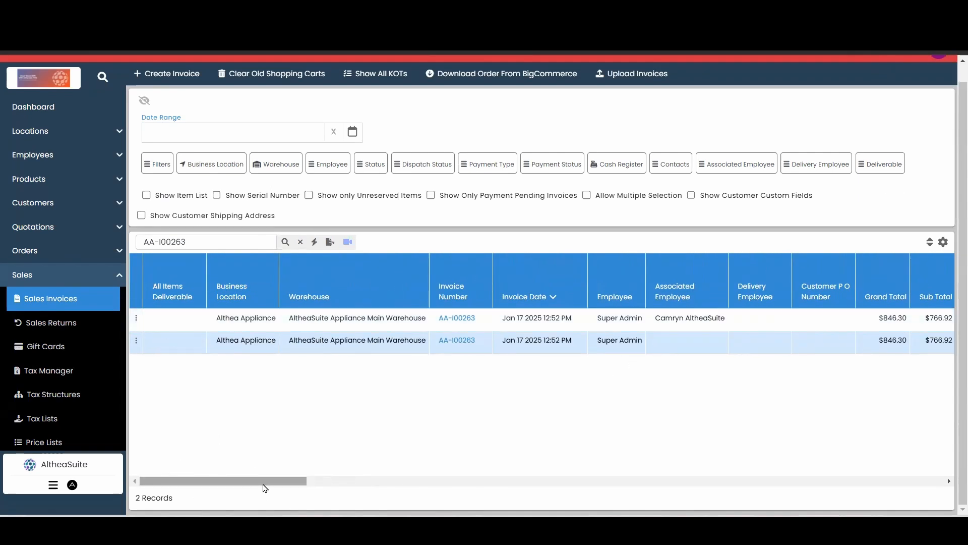
left_click_drag(265, 481, 344, 479)
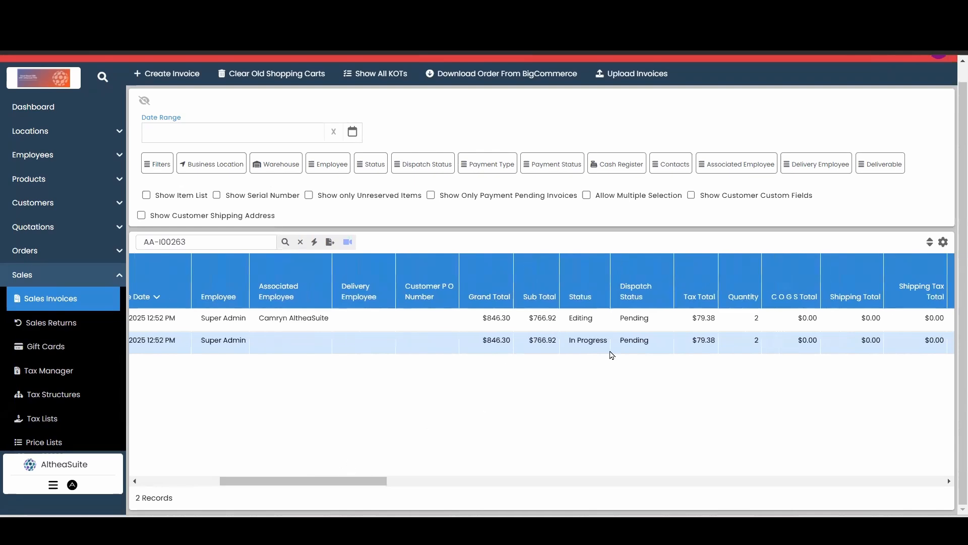
left_click_drag(283, 482, 202, 481)
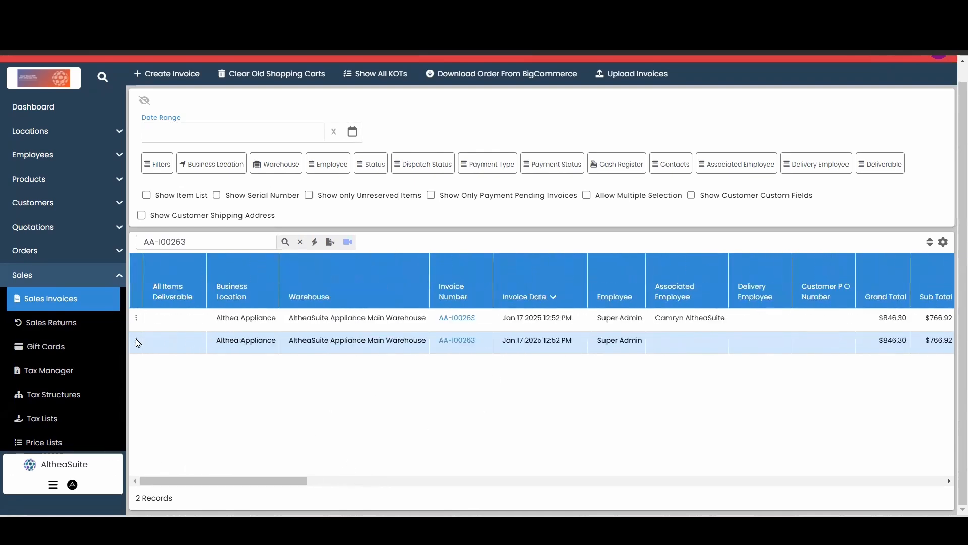
Step: Cancel the edit on the invoice's In Progress record and confirm the cancellation
left_click(137, 342)
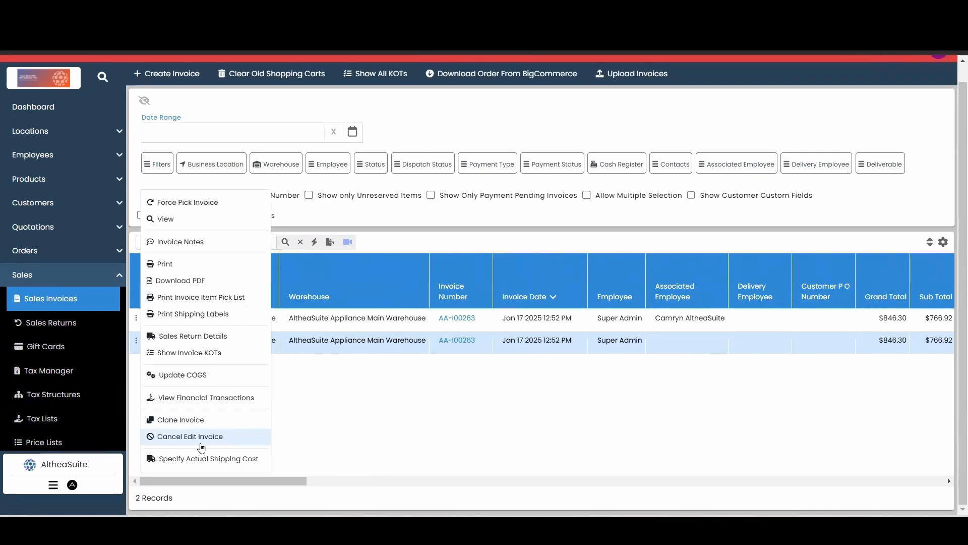
left_click(221, 437)
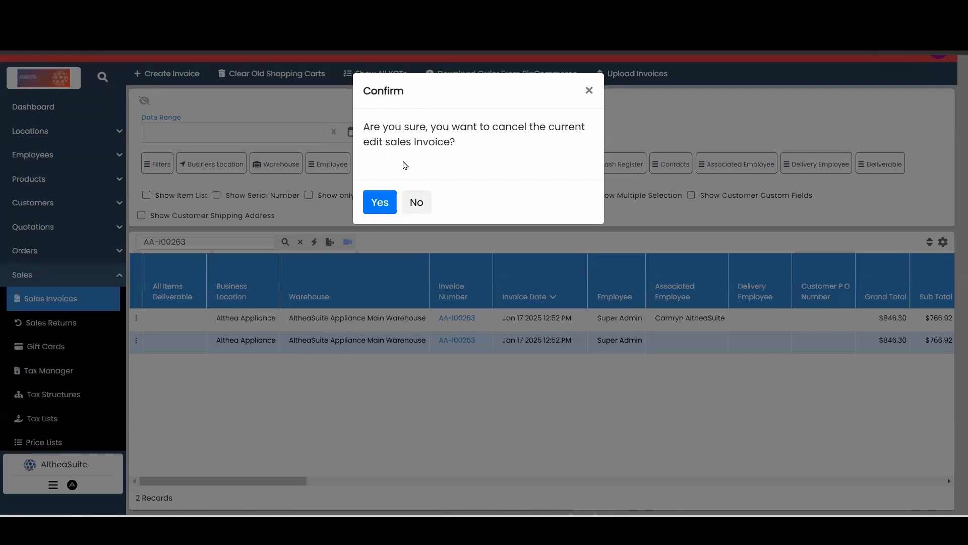
left_click(387, 204)
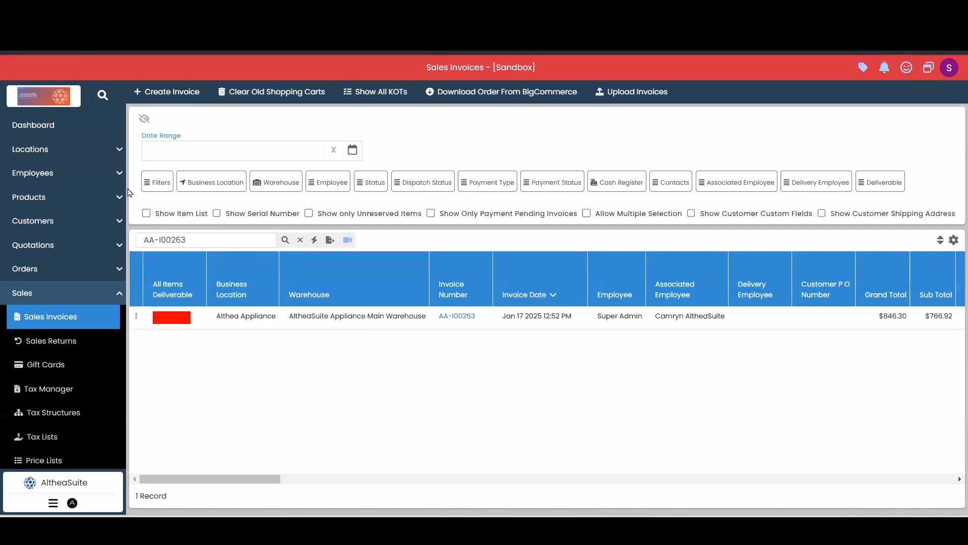
Step: Look at the invoice's open edit page, and examine the actions available for the invoice in the sales invoice list
left_click(151, 10)
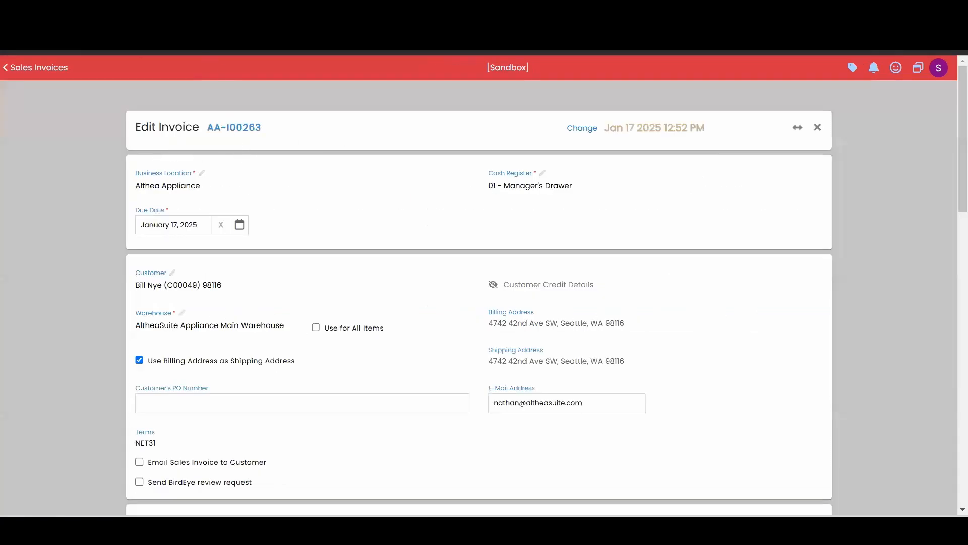
left_click(66, 10)
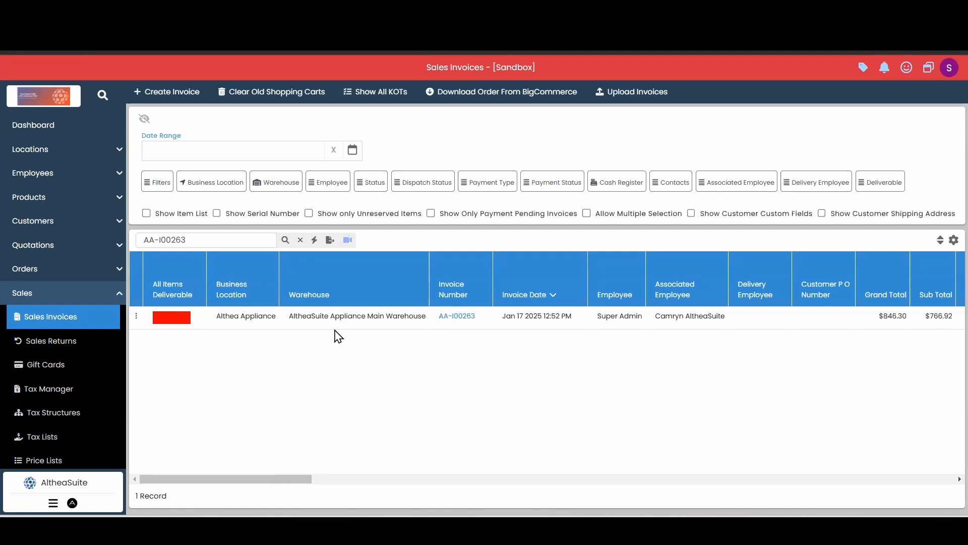
left_click(135, 318)
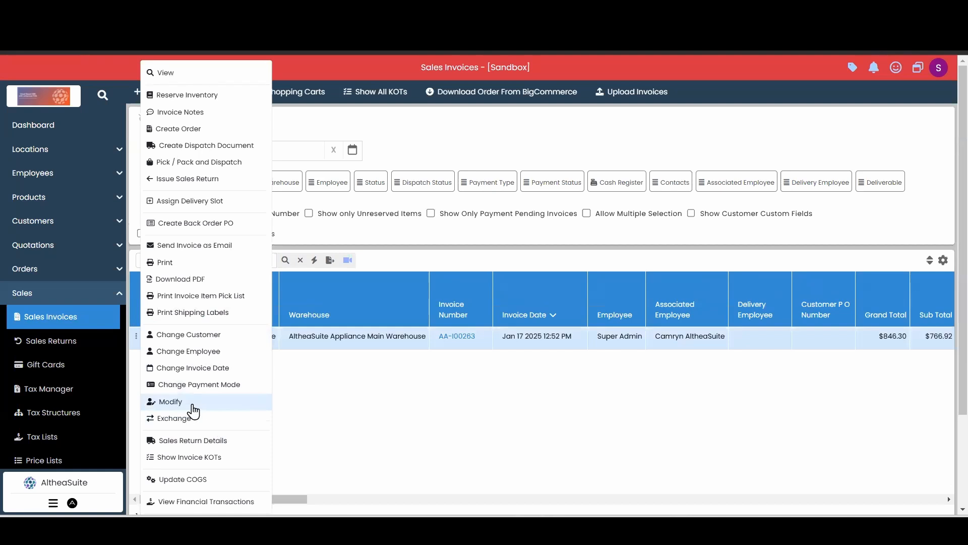
left_click(373, 401)
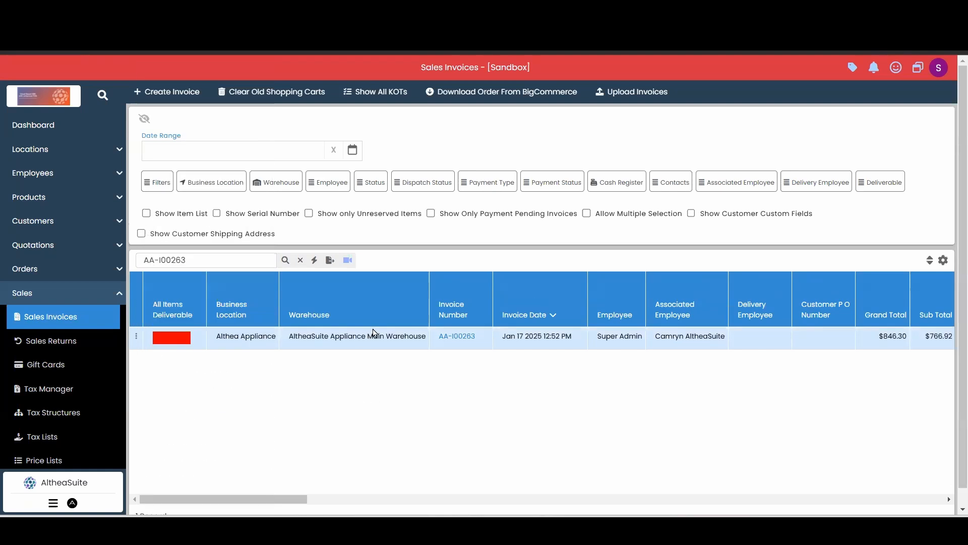
Step: View the sales invoice's details and look at its Change Employee dialog without assigning another employee
left_click(465, 342)
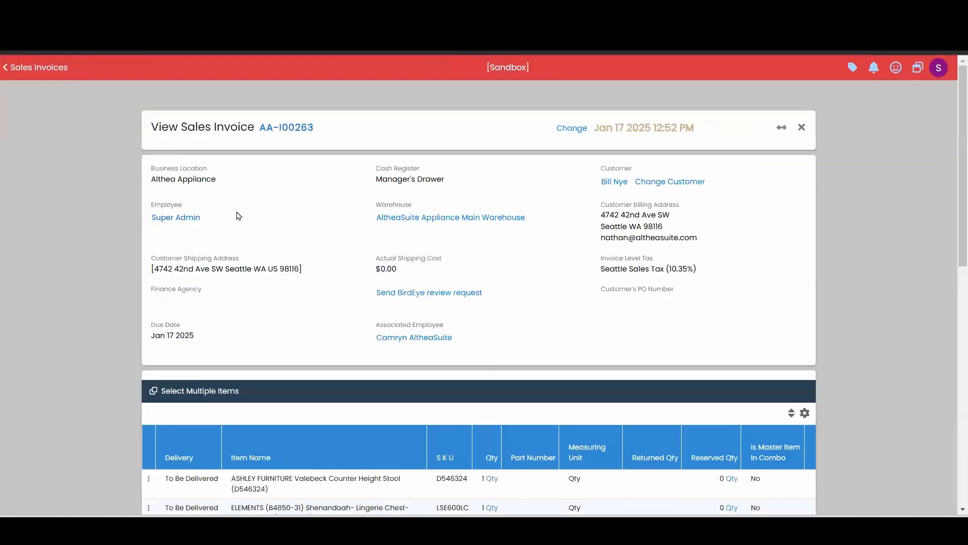
left_click(179, 219)
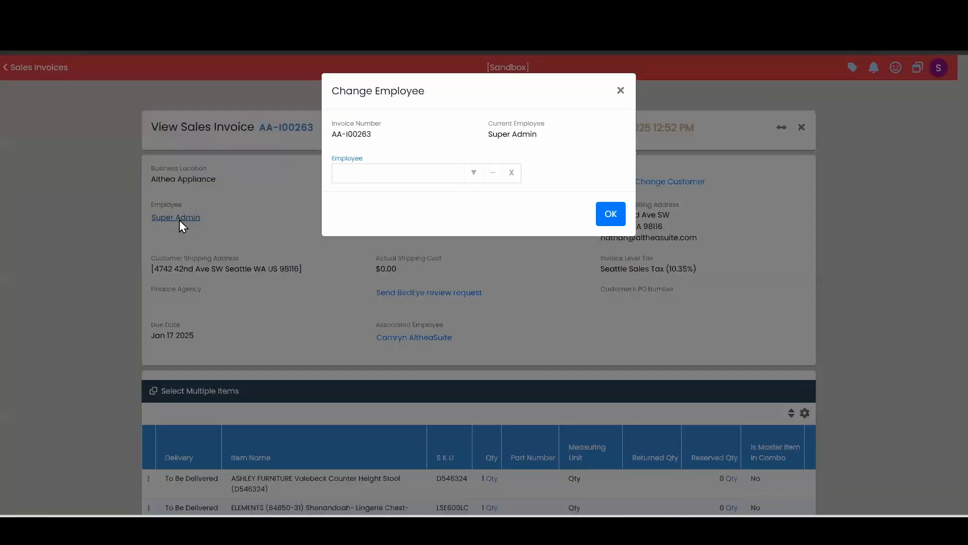
left_click(622, 91)
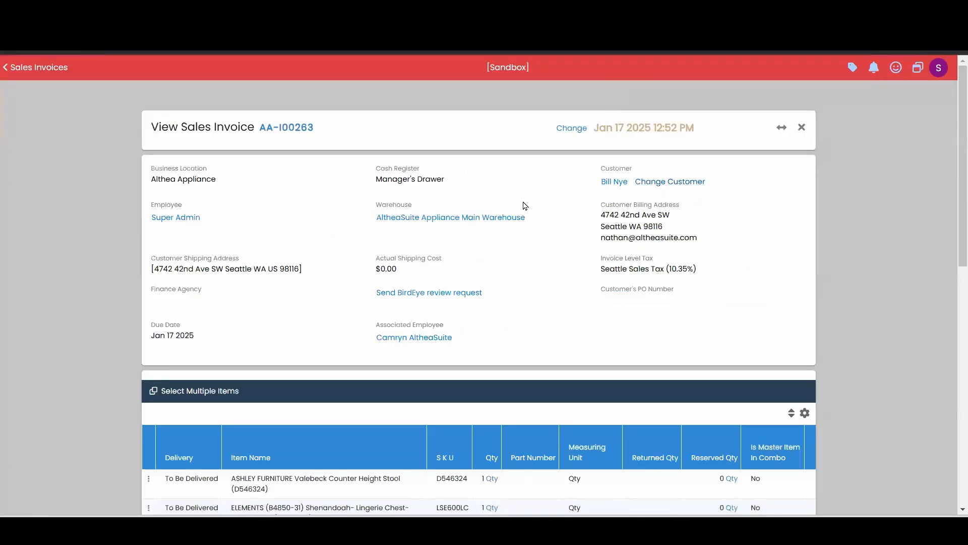
Step: Look at the invoice's Change Document Warehouse and Change Associated Employee dialogs without reassigning either, and review its item and payment records
left_click(422, 217)
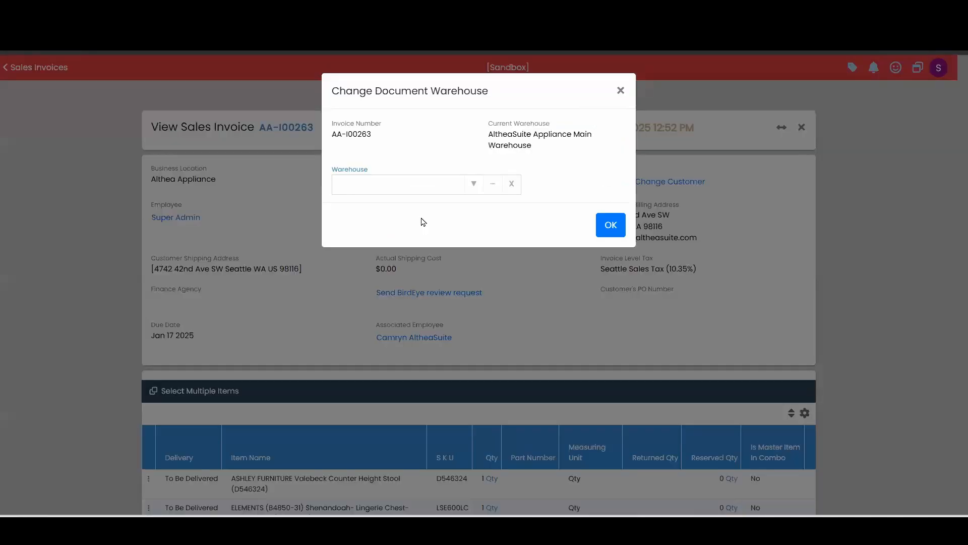
left_click(617, 91)
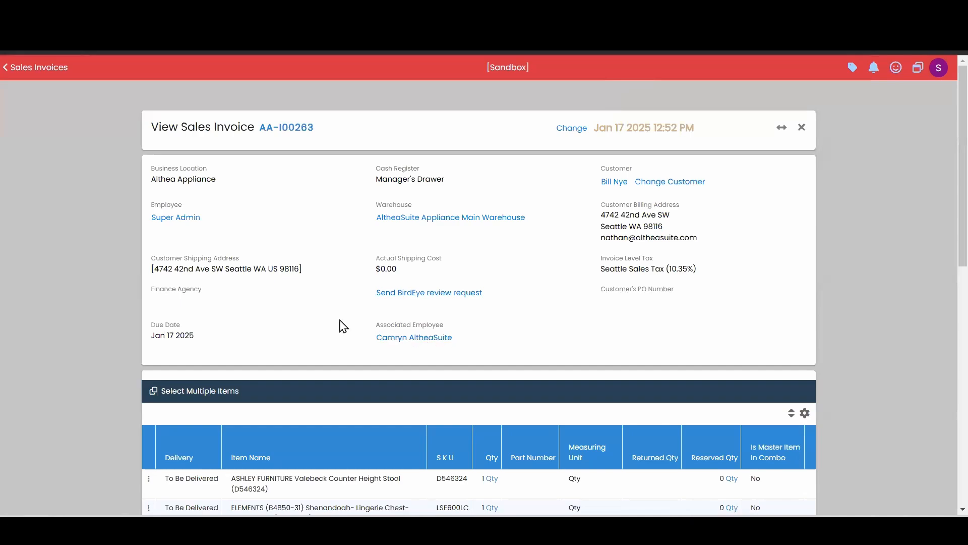
scroll(420, 222, "down", 3)
left_click(420, 212)
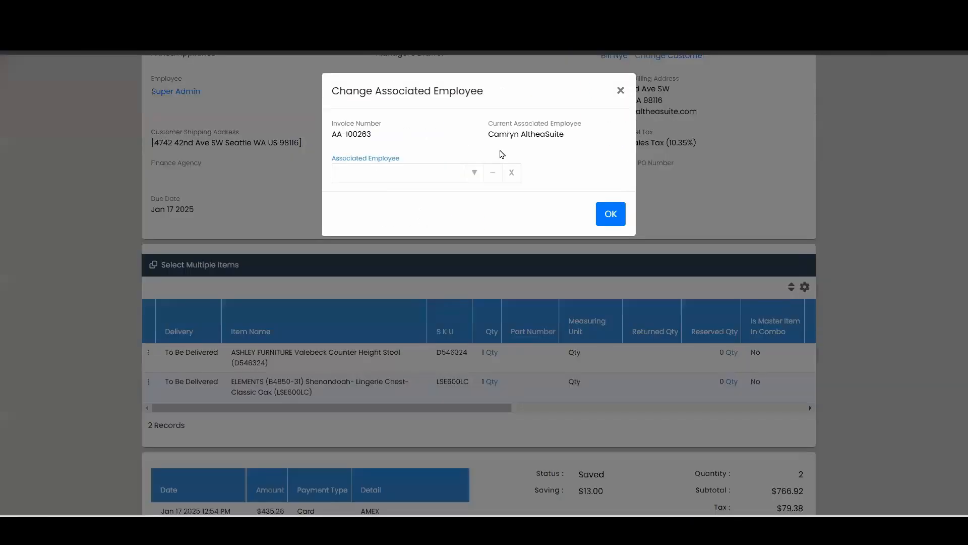
left_click(619, 90)
scroll(460, 243, "down", 6)
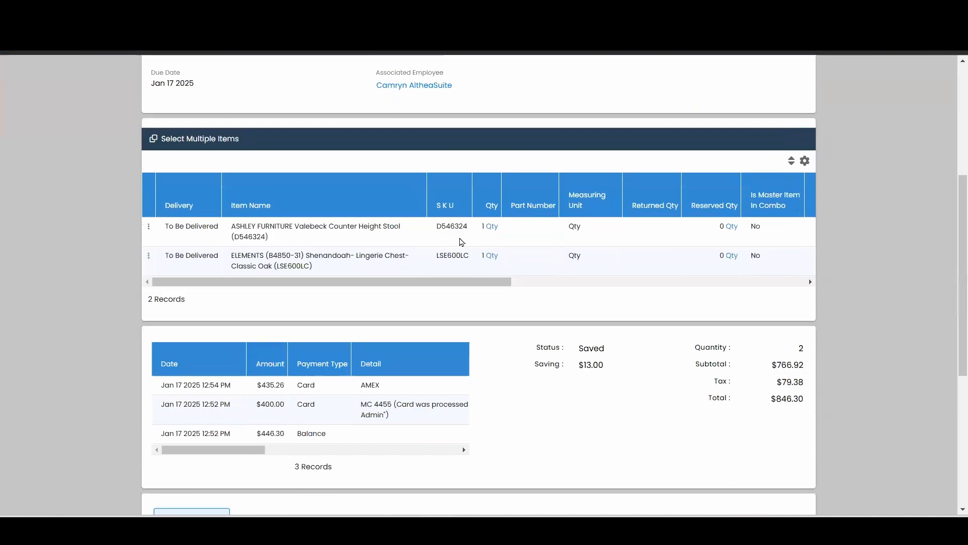
scroll(458, 240, "up", 9)
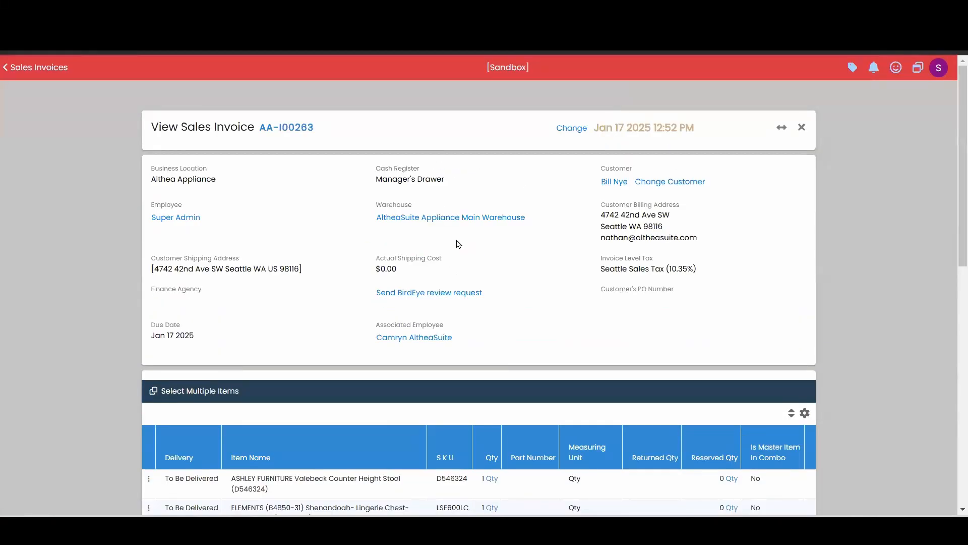
Step: Examine the actions available for the invoice back in the sales invoice list, and open the Dashboard
left_click(22, 67)
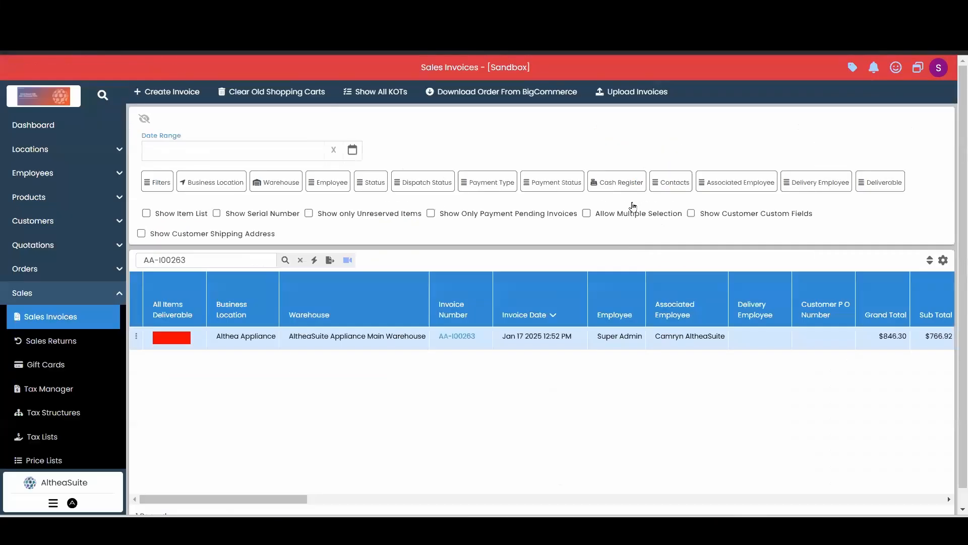
left_click(136, 336)
left_click(432, 426)
left_click(71, 292)
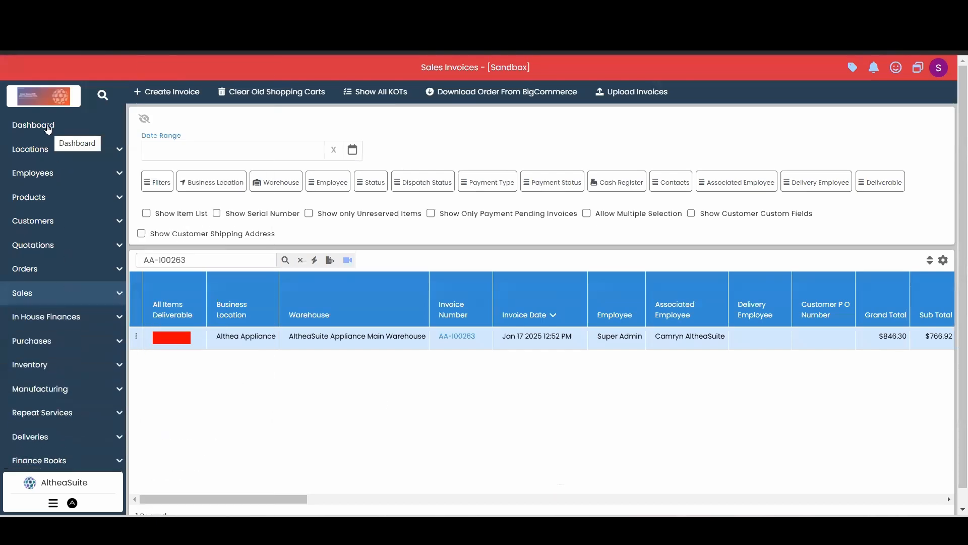
left_click(49, 136)
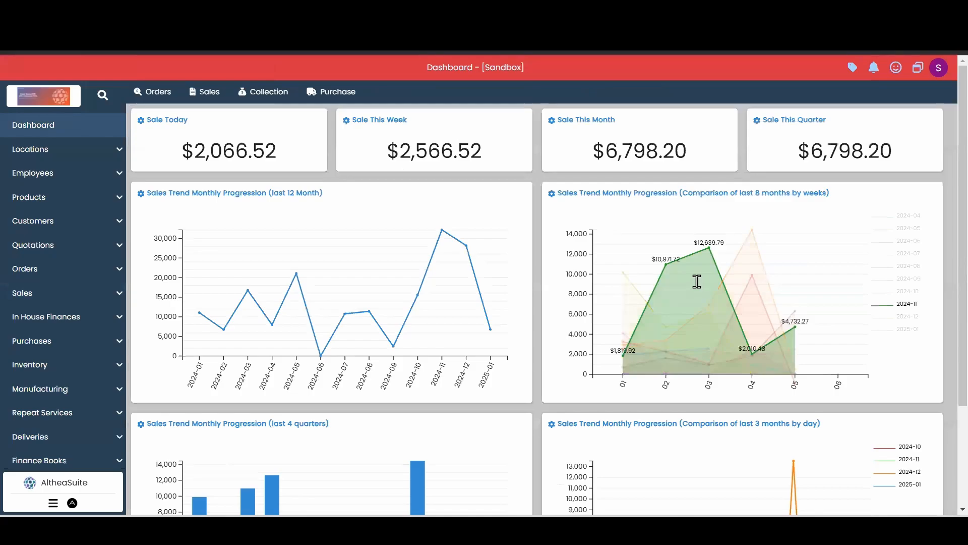